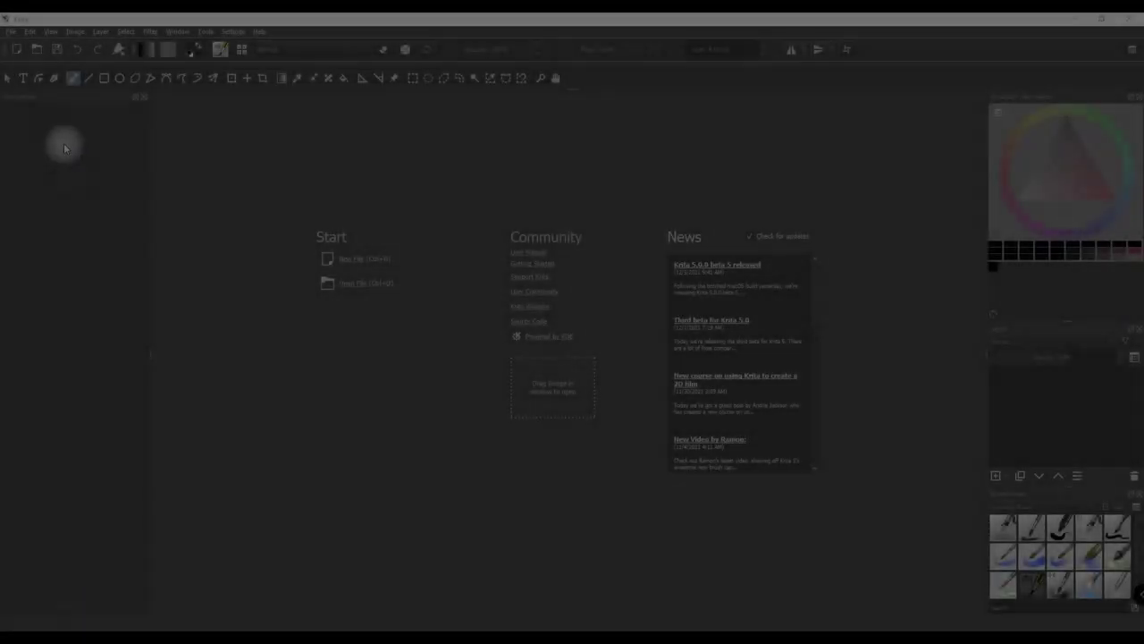
Start a new custom document using the predefined US Letter (300 ppi) size
{"action": "left_click", "coordinate": [349, 261]}
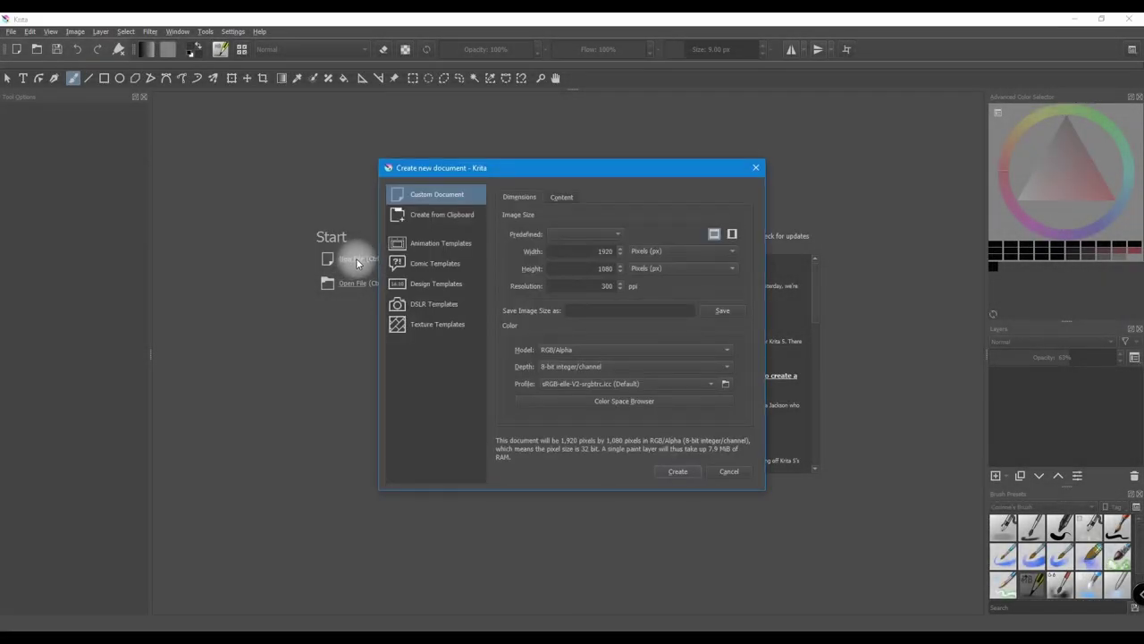
{"action": "left_click", "coordinate": [617, 234]}
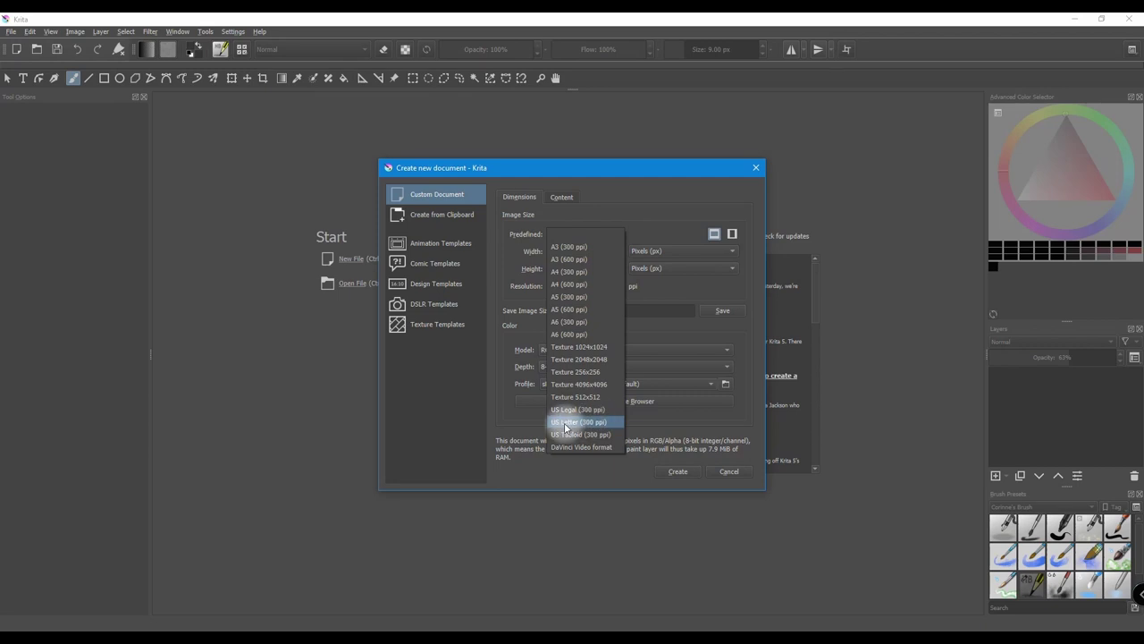
{"action": "left_click", "coordinate": [599, 424]}
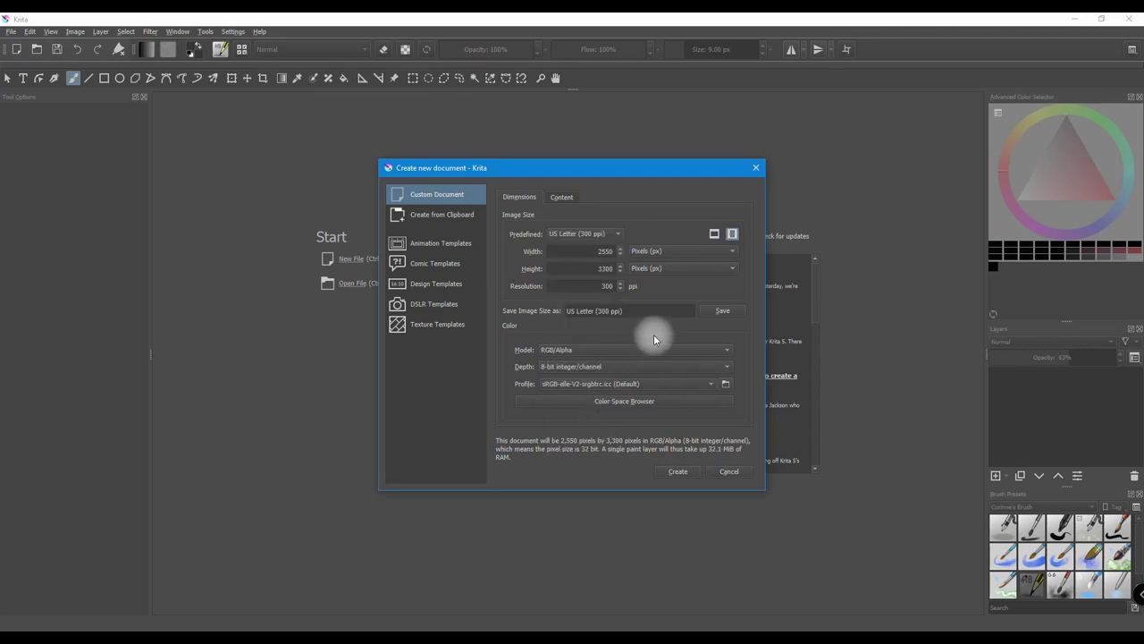
Set the new document's background color to the pale pinkish grey #d5c7c7 and create the document
{"action": "left_click", "coordinate": [563, 197]}
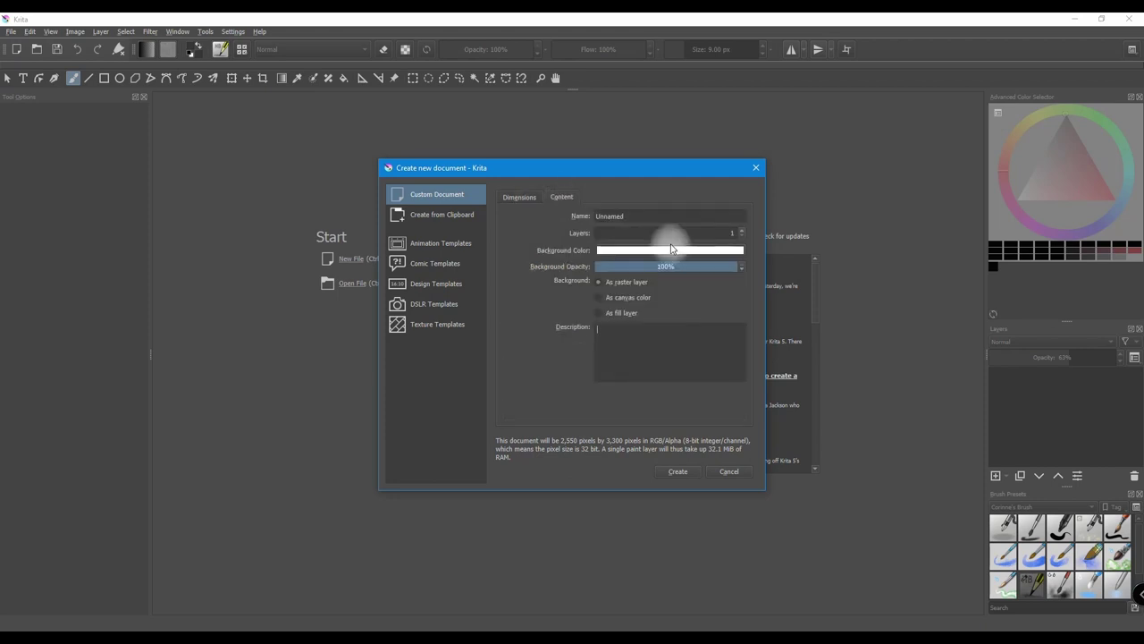
{"action": "left_click", "coordinate": [707, 252]}
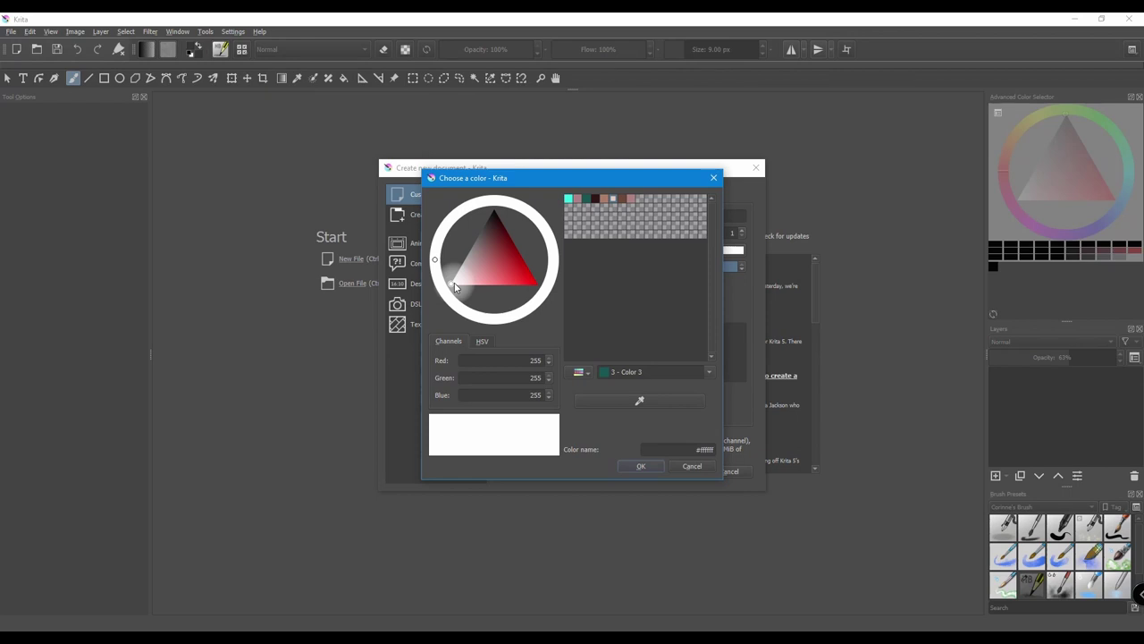
{"action": "left_click_drag", "start_coordinate": [455, 287], "coordinate": [463, 276]}
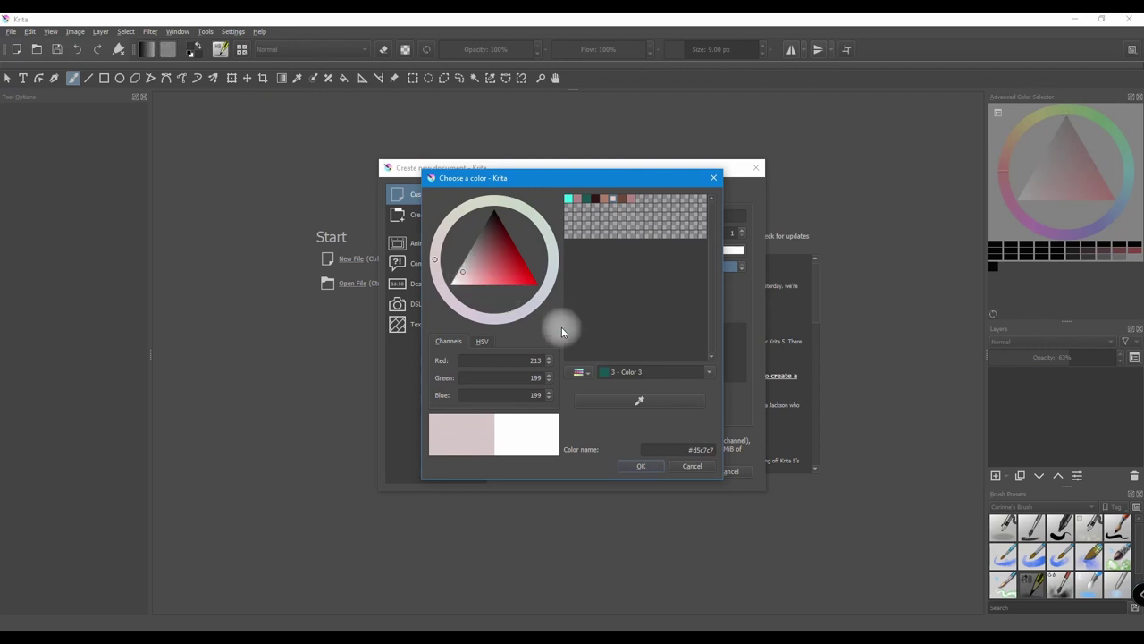
{"action": "left_click", "coordinate": [635, 466]}
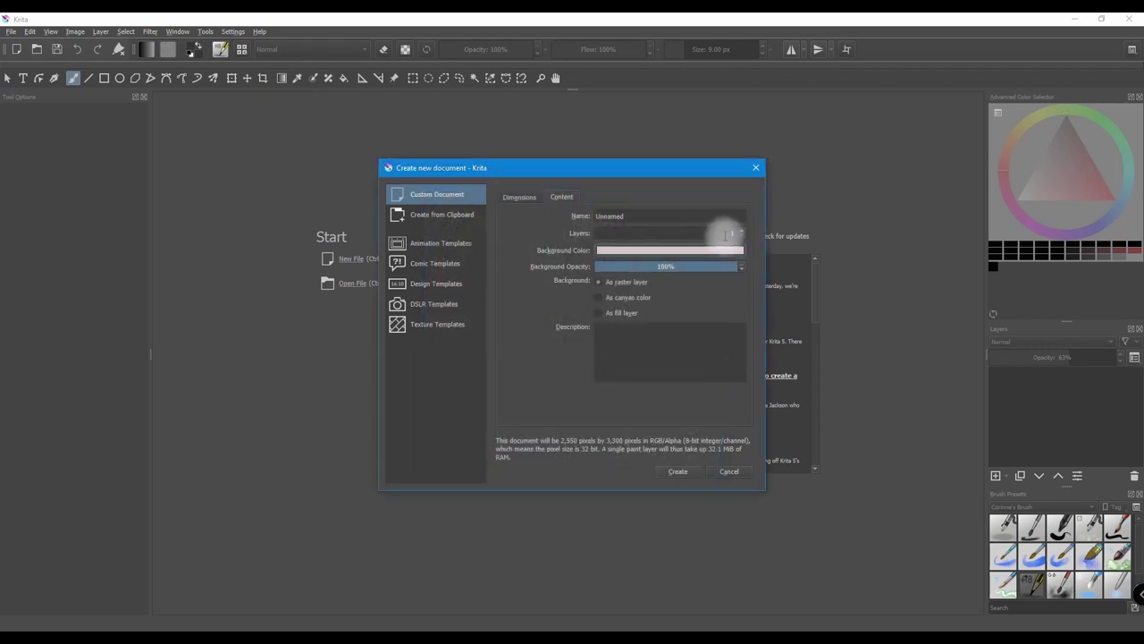
{"action": "left_click", "coordinate": [672, 472]}
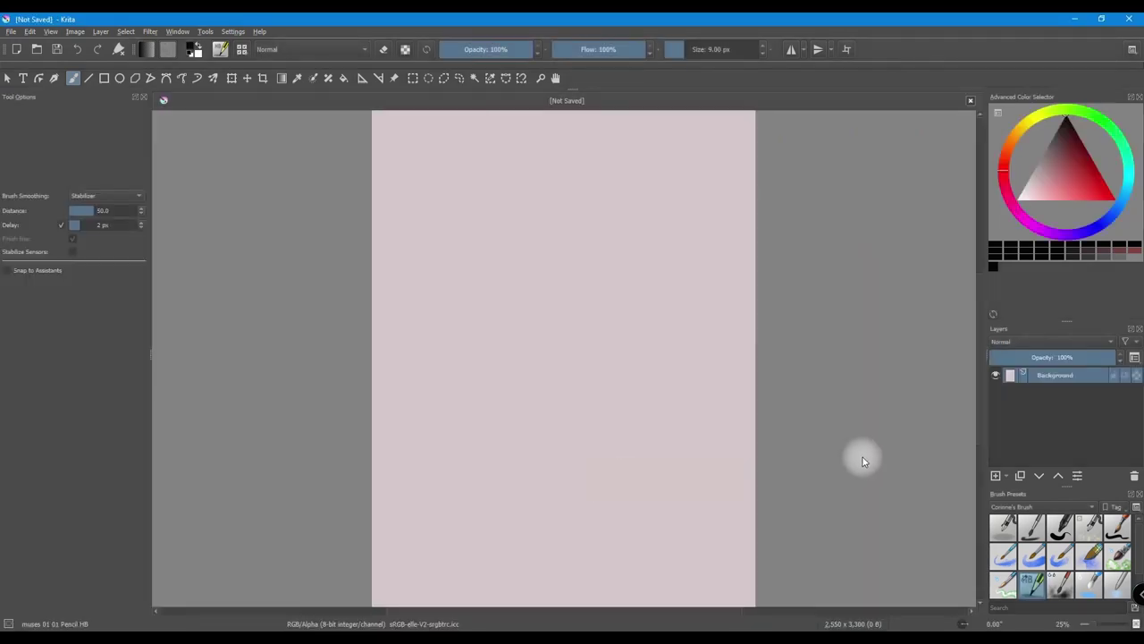
Lock the Background layer and add a new paint layer named "sketch" above it
{"action": "left_click", "coordinate": [1113, 377]}
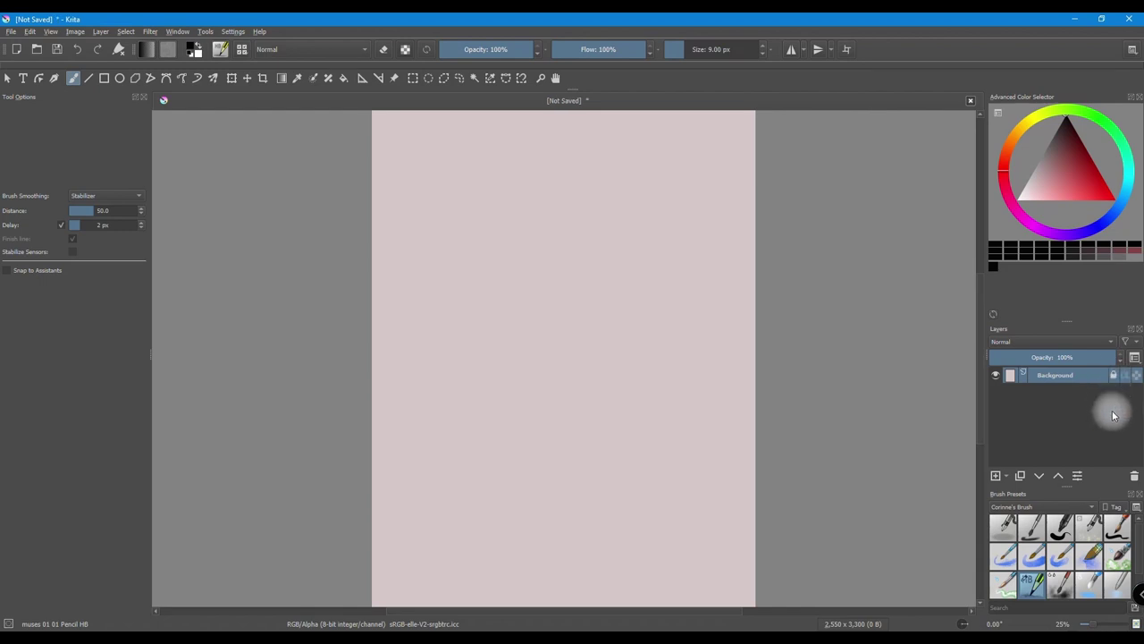
{"action": "left_click", "coordinate": [995, 474]}
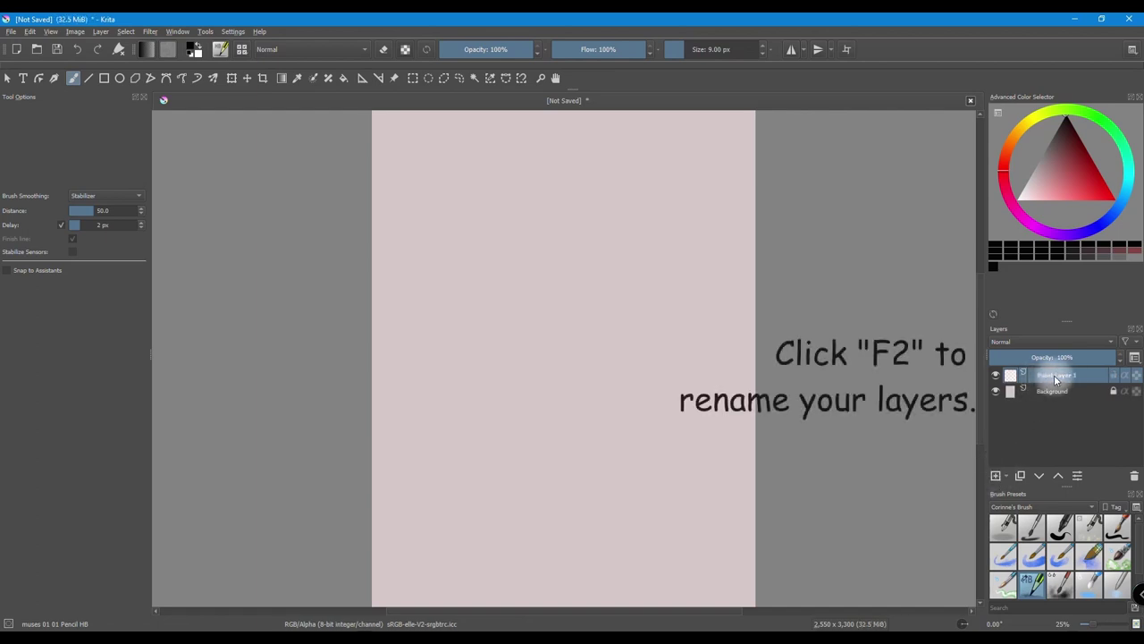
{"action": "key", "text": "F2"}
{"action": "type", "text": "sketch"}
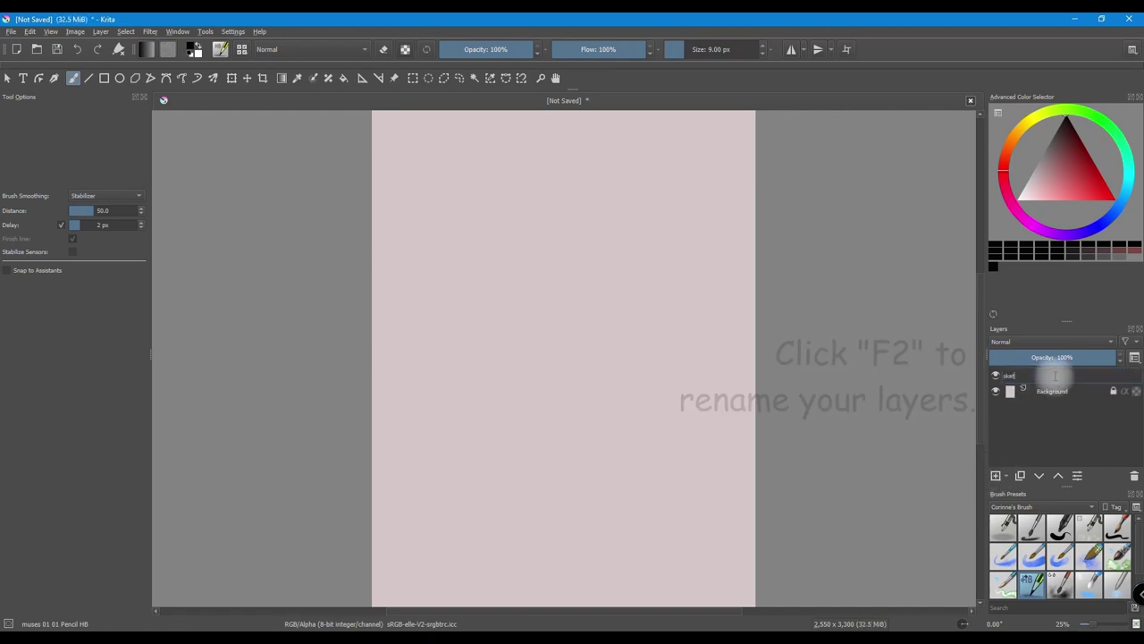
{"action": "key", "text": "Return"}
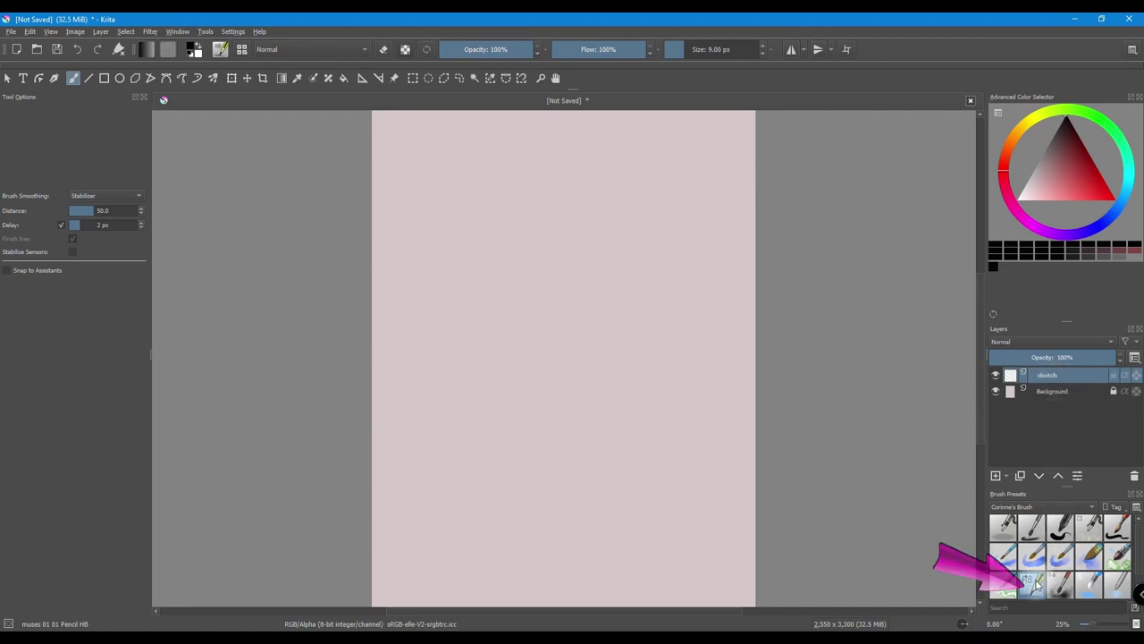
Set brush smoothing to None for the Pencil HB brush
{"action": "mouse_move", "coordinate": [1037, 585]}
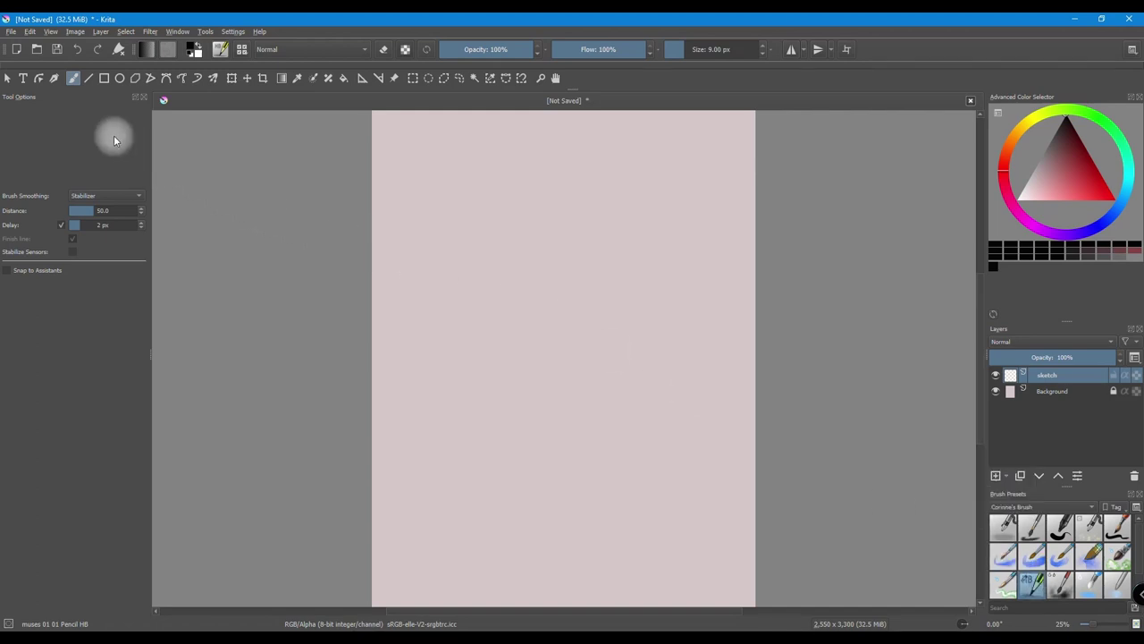
{"action": "left_click", "coordinate": [138, 197]}
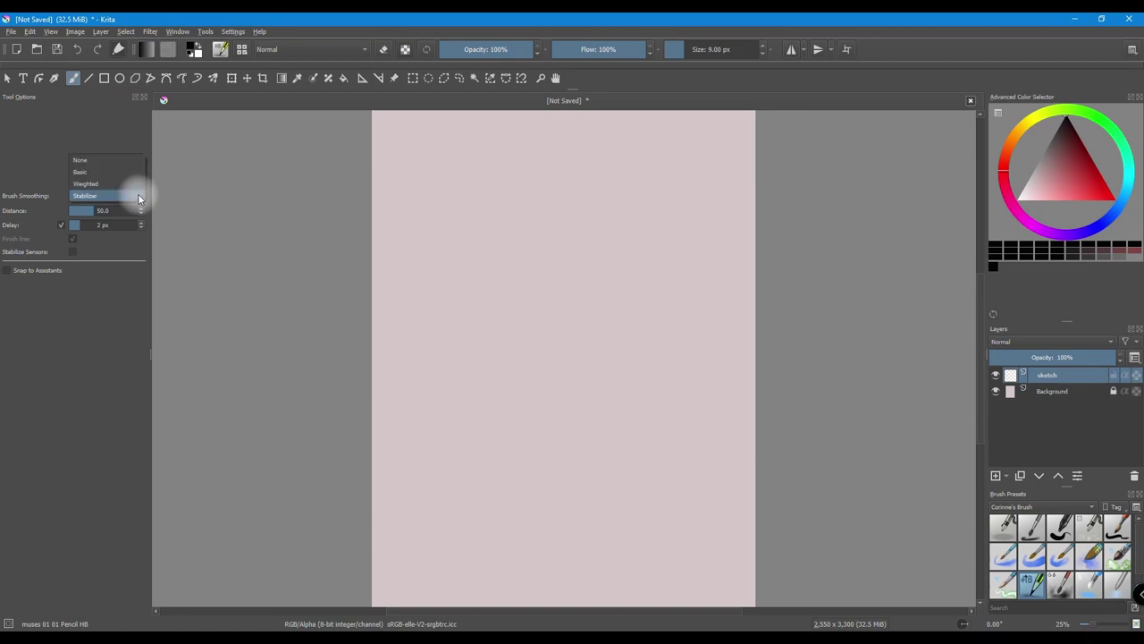
{"action": "left_click", "coordinate": [88, 163]}
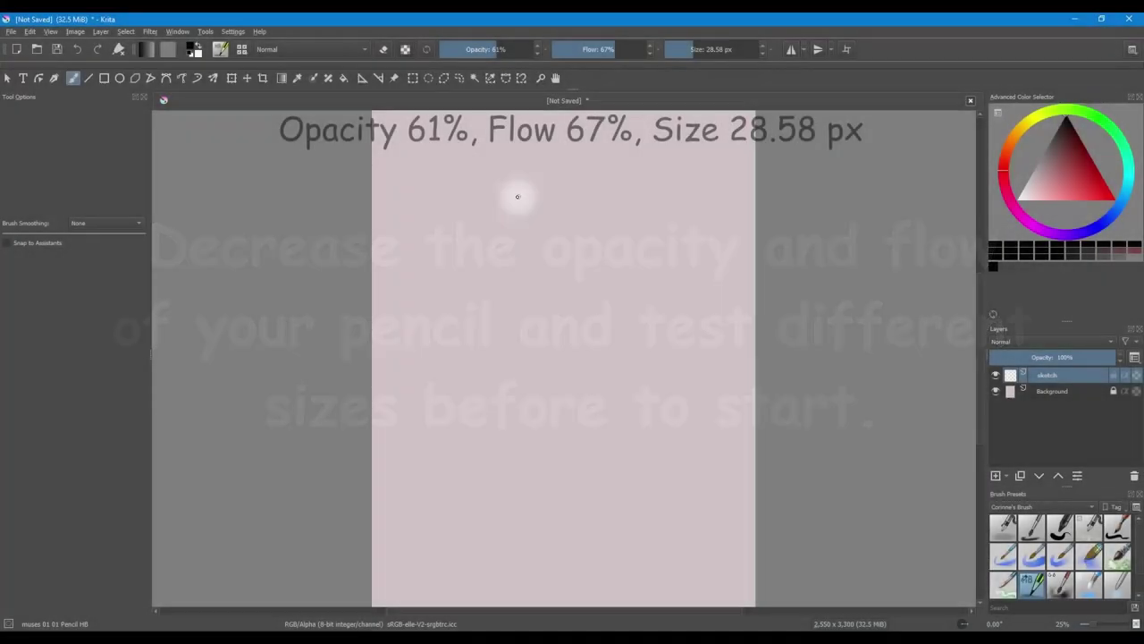
Rough out the figure's leaning, pear-shaped body with loose black pencil strokes and curved guide lines down its middle
{"action": "left_click_drag", "start_coordinate": [524, 248], "coordinate": [542, 199]}
{"action": "left_click_drag", "start_coordinate": [494, 367], "coordinate": [550, 192]}
{"action": "left_click_drag", "start_coordinate": [503, 432], "coordinate": [490, 366]}
{"action": "left_click_drag", "start_coordinate": [602, 217], "coordinate": [587, 313]}
{"action": "left_click_drag", "start_coordinate": [487, 249], "coordinate": [441, 185]}
{"action": "left_click_drag", "start_coordinate": [516, 191], "coordinate": [487, 242]}
{"action": "mouse_move", "coordinate": [489, 234]}
{"action": "left_mouse_down"}
{"action": "mouse_move", "coordinate": [419, 316]}
{"action": "mouse_move", "coordinate": [433, 416]}
{"action": "left_mouse_up"}
{"action": "left_click_drag", "start_coordinate": [433, 420], "coordinate": [518, 436]}
{"action": "mouse_move", "coordinate": [541, 428]}
{"action": "left_mouse_down"}
{"action": "mouse_move", "coordinate": [570, 359]}
{"action": "mouse_move", "coordinate": [576, 269]}
{"action": "left_mouse_up"}
{"action": "left_click_drag", "start_coordinate": [576, 272], "coordinate": [595, 217]}
{"action": "left_click_drag", "start_coordinate": [560, 169], "coordinate": [486, 291]}
{"action": "left_click_drag", "start_coordinate": [520, 223], "coordinate": [469, 389]}
{"action": "left_click_drag", "start_coordinate": [467, 356], "coordinate": [482, 454]}
Sketch the tilted-back head above the body with rough strokes for the face, nose and ear
{"action": "mouse_move", "coordinate": [546, 193]}
{"action": "left_mouse_down"}
{"action": "mouse_move", "coordinate": [572, 138]}
{"action": "mouse_move", "coordinate": [527, 159]}
{"action": "left_mouse_up"}
{"action": "left_click_drag", "start_coordinate": [531, 157], "coordinate": [567, 121]}
{"action": "left_click_drag", "start_coordinate": [571, 123], "coordinate": [631, 142]}
{"action": "left_click_drag", "start_coordinate": [601, 213], "coordinate": [631, 191]}
{"action": "left_click_drag", "start_coordinate": [611, 187], "coordinate": [627, 182]}
{"action": "mouse_move", "coordinate": [541, 171]}
{"action": "left_mouse_down"}
{"action": "mouse_move", "coordinate": [572, 167]}
{"action": "mouse_move", "coordinate": [595, 139]}
{"action": "left_mouse_up"}
Sketch one arm raised beside the head and the other bent with its hand resting on the belly
{"action": "left_click_drag", "start_coordinate": [438, 157], "coordinate": [433, 219]}
{"action": "left_click_drag", "start_coordinate": [428, 219], "coordinate": [466, 239]}
{"action": "left_click_drag", "start_coordinate": [601, 228], "coordinate": [651, 305]}
{"action": "mouse_move", "coordinate": [649, 305]}
{"action": "left_mouse_down"}
{"action": "mouse_move", "coordinate": [550, 337]}
{"action": "mouse_move", "coordinate": [552, 348]}
{"action": "left_mouse_up"}
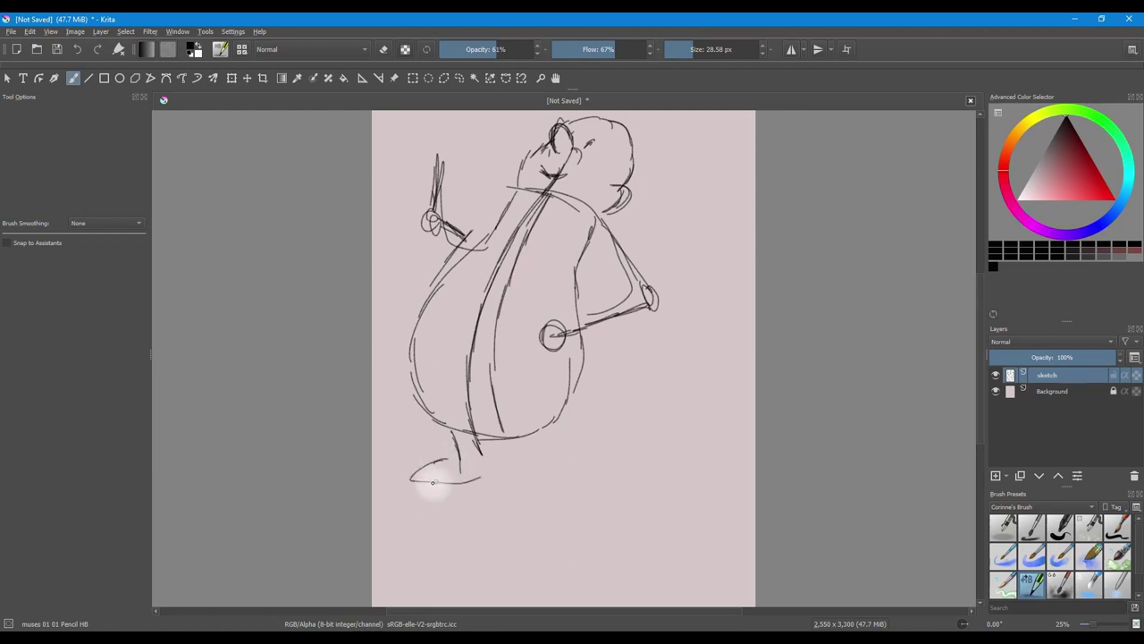
Sketch the legs and oval feet, round off the raised hand's shape and widen the back contour of the body
{"action": "left_click_drag", "start_coordinate": [433, 483], "coordinate": [489, 474]}
{"action": "mouse_move", "coordinate": [553, 438]}
{"action": "left_mouse_down"}
{"action": "mouse_move", "coordinate": [593, 498]}
{"action": "mouse_move", "coordinate": [554, 515]}
{"action": "left_mouse_up"}
{"action": "left_click_drag", "start_coordinate": [438, 146], "coordinate": [436, 210]}
{"action": "left_click_drag", "start_coordinate": [508, 193], "coordinate": [407, 384]}
{"action": "left_click_drag", "start_coordinate": [417, 305], "coordinate": [414, 345]}
{"action": "left_click_drag", "start_coordinate": [436, 314], "coordinate": [442, 375]}
Draw the pose's line of action from the feet up through the head, going over it in red
{"action": "mouse_move", "coordinate": [605, 123]}
{"action": "left_mouse_down"}
{"action": "mouse_move", "coordinate": [537, 189]}
{"action": "mouse_move", "coordinate": [456, 391]}
{"action": "mouse_move", "coordinate": [492, 483]}
{"action": "mouse_move", "coordinate": [462, 334]}
{"action": "left_mouse_up"}
{"action": "left_click", "coordinate": [1095, 191]}
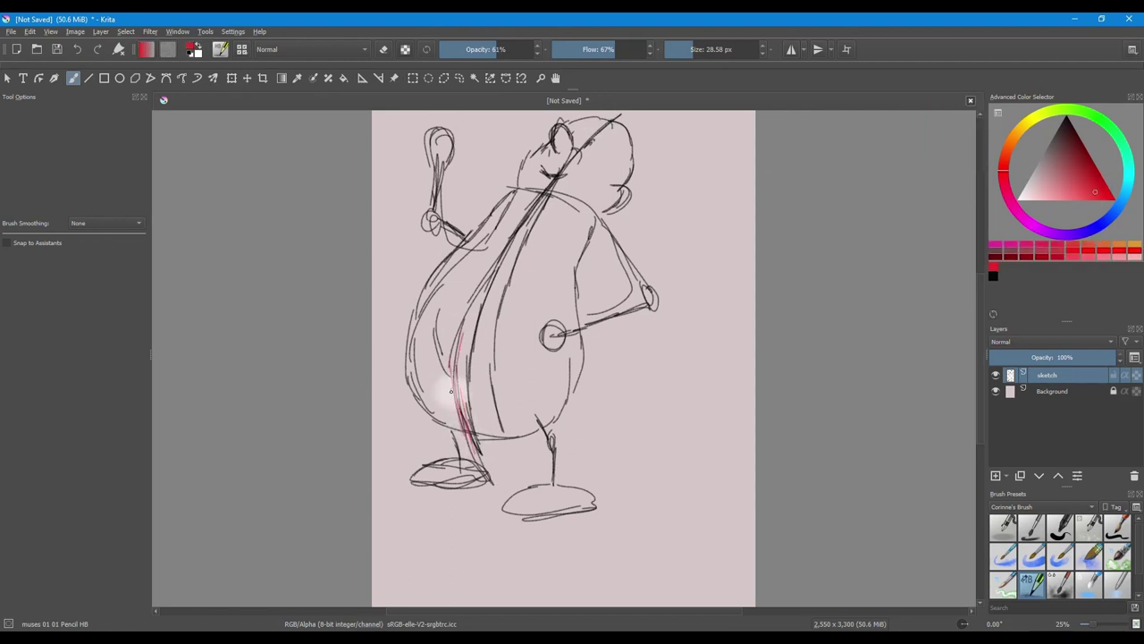
{"action": "mouse_move", "coordinate": [450, 391]}
{"action": "left_mouse_down"}
{"action": "mouse_move", "coordinate": [553, 179]}
{"action": "mouse_move", "coordinate": [626, 110]}
{"action": "left_mouse_up"}
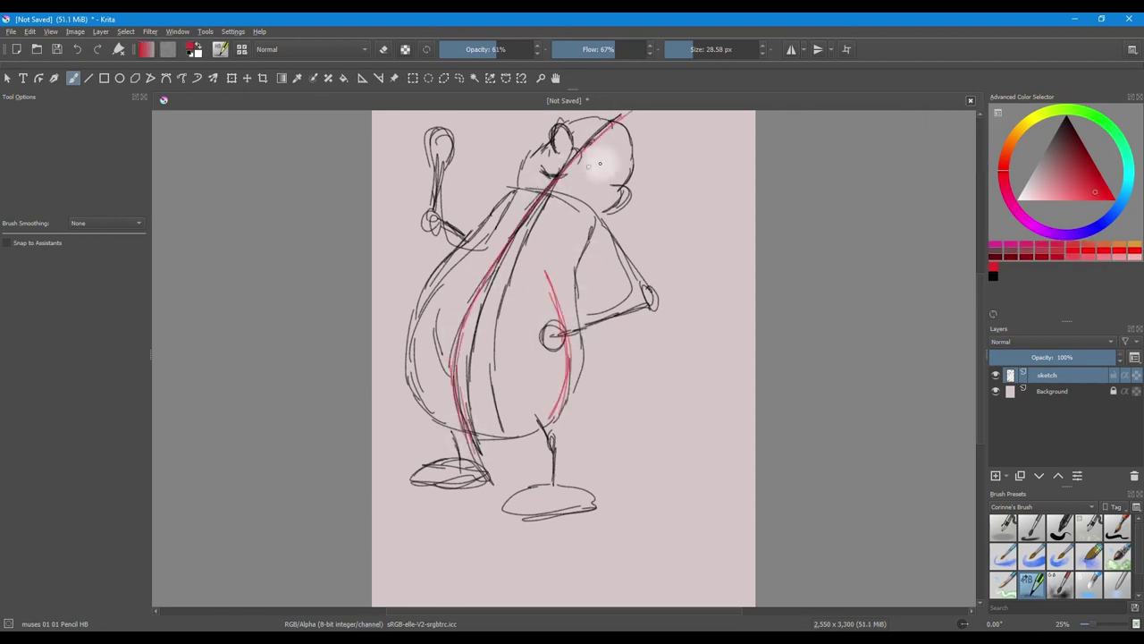
Lower the sketch layer's opacity to 40% and add a paint layer above it for drawing in black
{"action": "left_click_drag", "start_coordinate": [1094, 358], "coordinate": [1040, 357]}
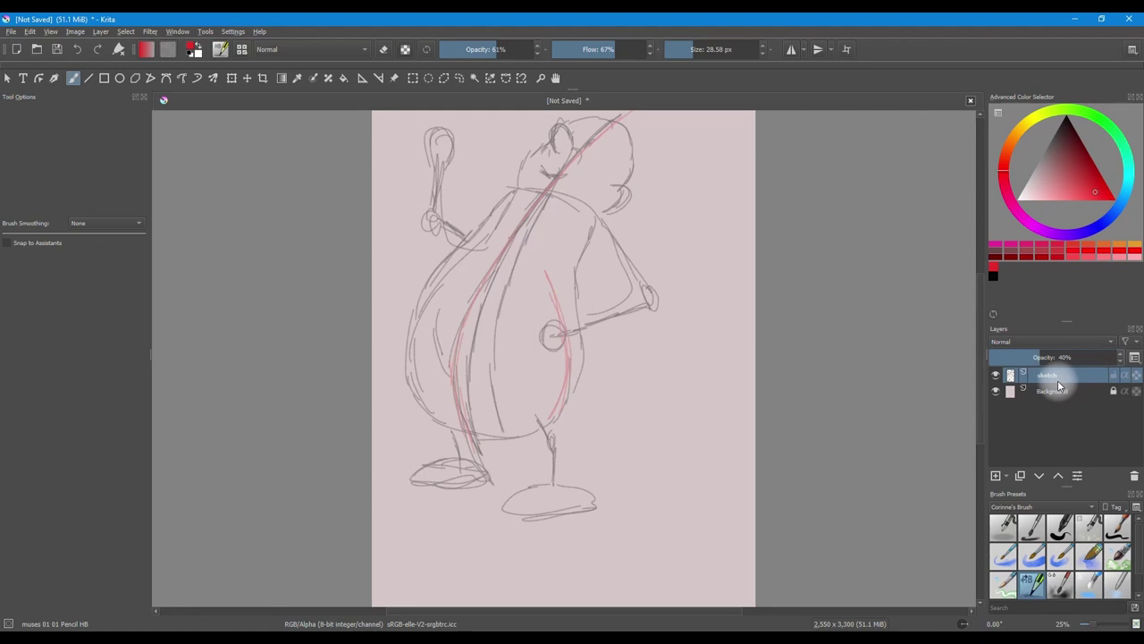
{"action": "key", "text": "d"}
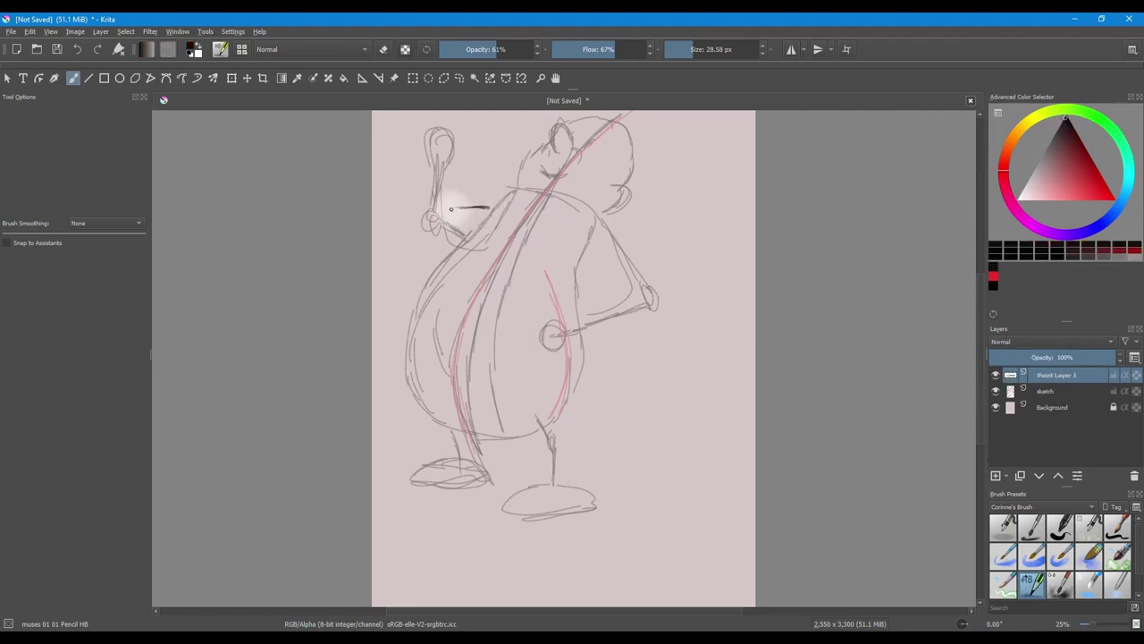
Draw the outlines of the raised arm's sleeve and the bent arm over the faded sketch
{"action": "left_click_drag", "start_coordinate": [423, 185], "coordinate": [410, 219]}
{"action": "left_click_drag", "start_coordinate": [408, 227], "coordinate": [441, 253]}
{"action": "mouse_move", "coordinate": [602, 217]}
{"action": "left_mouse_down"}
{"action": "mouse_move", "coordinate": [654, 294]}
{"action": "mouse_move", "coordinate": [640, 318]}
{"action": "left_mouse_up"}
{"action": "left_click_drag", "start_coordinate": [640, 318], "coordinate": [577, 342]}
{"action": "mouse_move", "coordinate": [568, 323]}
{"action": "left_mouse_down"}
{"action": "mouse_move", "coordinate": [574, 345]}
{"action": "mouse_move", "coordinate": [565, 311]}
{"action": "left_mouse_up"}
{"action": "left_click_drag", "start_coordinate": [565, 311], "coordinate": [599, 303]}
{"action": "left_click_drag", "start_coordinate": [579, 259], "coordinate": [610, 299]}
{"action": "left_click_drag", "start_coordinate": [590, 236], "coordinate": [585, 300]}
Outline the round belly with its front coat seam, and draw the cuffed boots beneath it
{"action": "left_click_drag", "start_coordinate": [582, 350], "coordinate": [490, 437]}
{"action": "mouse_move", "coordinate": [492, 263]}
{"action": "left_mouse_down"}
{"action": "mouse_move", "coordinate": [460, 317]}
{"action": "mouse_move", "coordinate": [456, 398]}
{"action": "left_mouse_up"}
{"action": "mouse_move", "coordinate": [453, 268]}
{"action": "left_mouse_down"}
{"action": "mouse_move", "coordinate": [409, 301]}
{"action": "mouse_move", "coordinate": [432, 413]}
{"action": "mouse_move", "coordinate": [443, 445]}
{"action": "mouse_move", "coordinate": [487, 452]}
{"action": "left_mouse_up"}
{"action": "mouse_move", "coordinate": [516, 447]}
{"action": "left_mouse_down"}
{"action": "mouse_move", "coordinate": [573, 463]}
{"action": "mouse_move", "coordinate": [549, 472]}
{"action": "mouse_move", "coordinate": [567, 511]}
{"action": "mouse_move", "coordinate": [504, 524]}
{"action": "mouse_move", "coordinate": [485, 500]}
{"action": "left_mouse_up"}
{"action": "left_click_drag", "start_coordinate": [432, 441], "coordinate": [426, 461]}
{"action": "left_click_drag", "start_coordinate": [443, 461], "coordinate": [396, 476]}
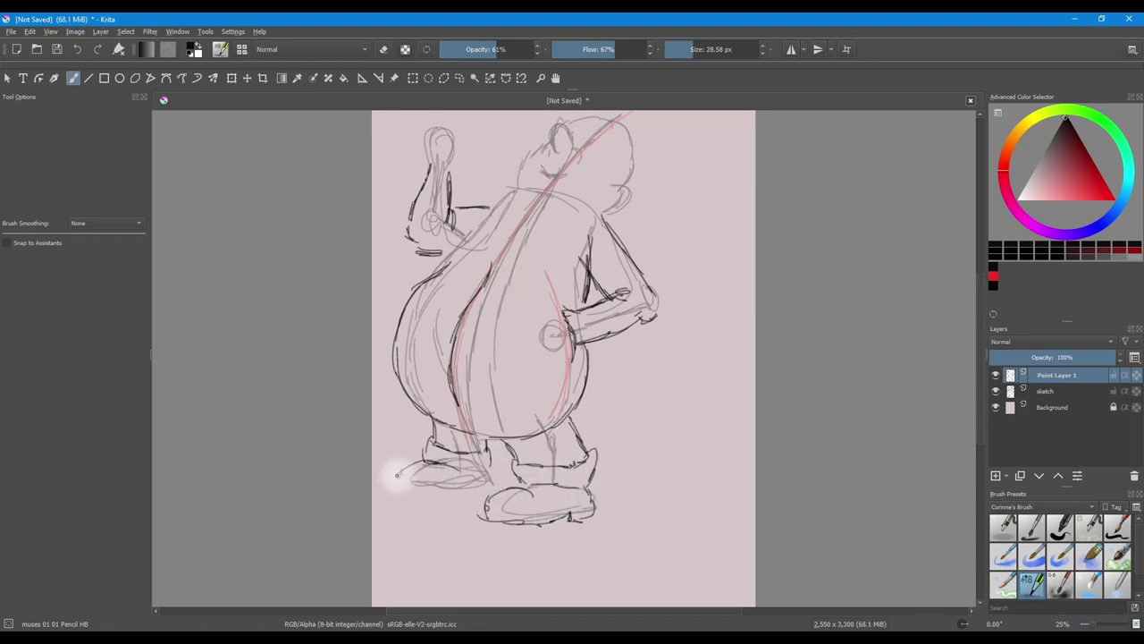
Draw the sleeve cuff and the mittened hand with its thumb resting on the belly
{"action": "left_click_drag", "start_coordinate": [592, 307], "coordinate": [611, 348]}
{"action": "mouse_move", "coordinate": [563, 314]}
{"action": "left_mouse_down"}
{"action": "mouse_move", "coordinate": [539, 303]}
{"action": "mouse_move", "coordinate": [542, 315]}
{"action": "left_mouse_up"}
{"action": "left_click_drag", "start_coordinate": [545, 320], "coordinate": [505, 320]}
{"action": "left_click_drag", "start_coordinate": [505, 319], "coordinate": [537, 366]}
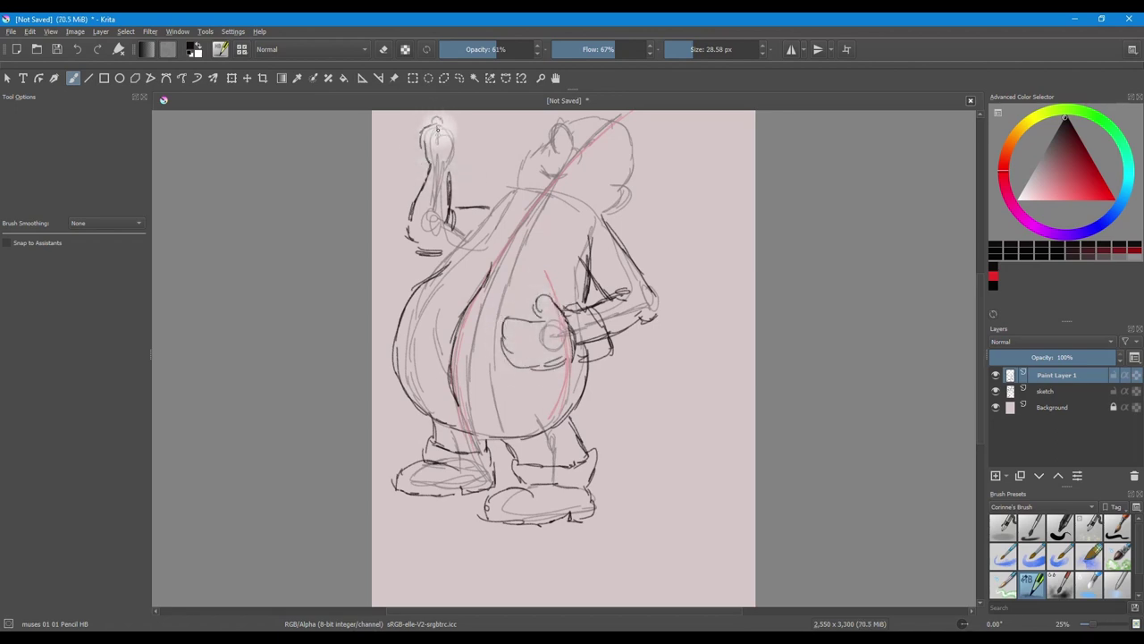
Draw the mug in the raised hand, the coat collar and the bent arm's elbow
{"action": "left_click_drag", "start_coordinate": [437, 130], "coordinate": [477, 169]}
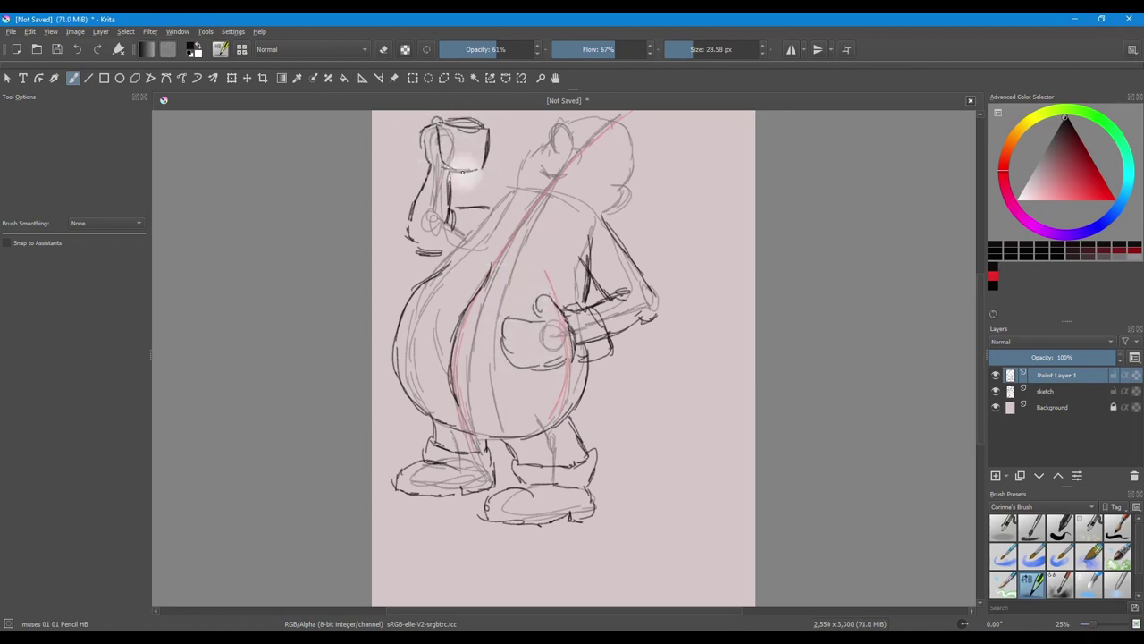
{"action": "mouse_move", "coordinate": [488, 195]}
{"action": "left_mouse_down"}
{"action": "mouse_move", "coordinate": [523, 228]}
{"action": "mouse_move", "coordinate": [572, 192]}
{"action": "mouse_move", "coordinate": [537, 183]}
{"action": "left_mouse_up"}
{"action": "left_click_drag", "start_coordinate": [653, 292], "coordinate": [617, 341]}
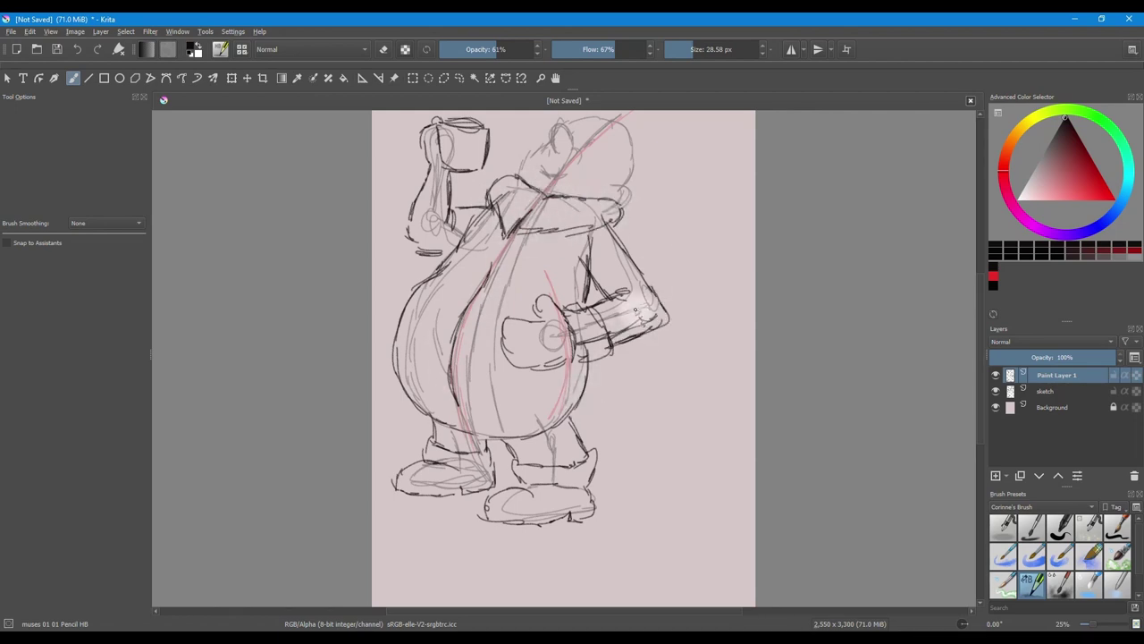
Draw the moustache below the nose and begin the beard over the collar
{"action": "scroll", "coordinate": [540, 259], "scroll_direction": "up", "scroll_amount": 1}
{"action": "left_click_drag", "start_coordinate": [519, 220], "coordinate": [545, 186]}
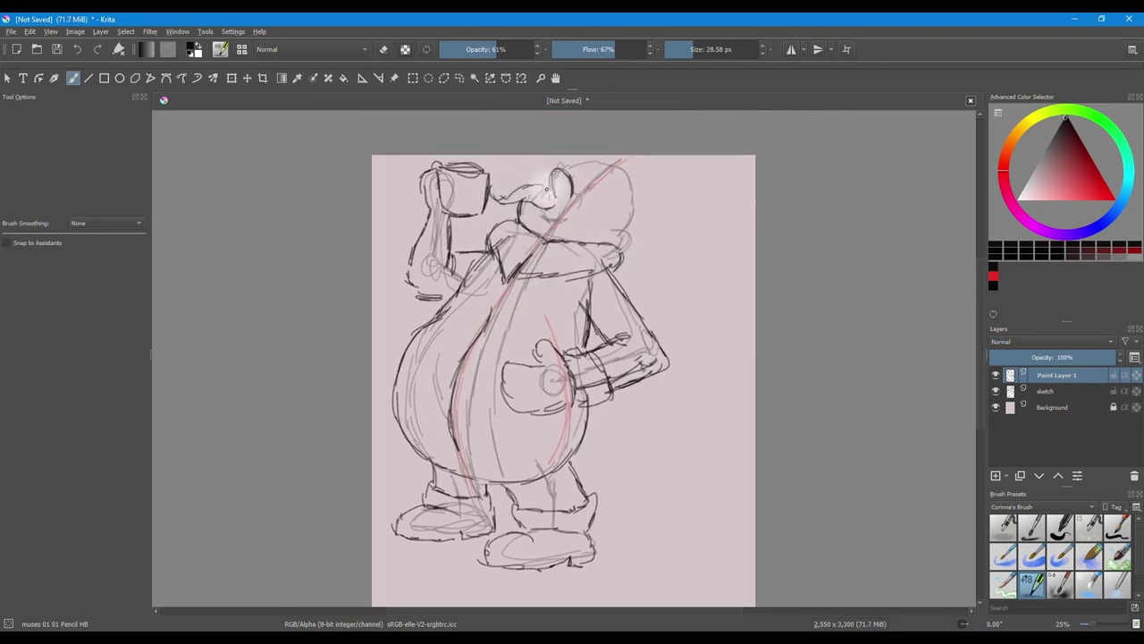
{"action": "left_click_drag", "start_coordinate": [574, 234], "coordinate": [537, 219]}
{"action": "mouse_move", "coordinate": [492, 250]}
{"action": "left_mouse_down"}
{"action": "mouse_move", "coordinate": [437, 337]}
{"action": "mouse_move", "coordinate": [557, 329]}
{"action": "mouse_move", "coordinate": [578, 245]}
{"action": "left_mouse_up"}
Erase the overlapping construction lines around the beard and collar with the brush size at 40.69 px
{"action": "left_click", "coordinate": [384, 50]}
{"action": "left_click", "coordinate": [720, 49]}
{"action": "mouse_move", "coordinate": [509, 259]}
{"action": "left_mouse_down"}
{"action": "mouse_move", "coordinate": [550, 240]}
{"action": "mouse_move", "coordinate": [571, 254]}
{"action": "mouse_move", "coordinate": [495, 228]}
{"action": "mouse_move", "coordinate": [533, 210]}
{"action": "mouse_move", "coordinate": [548, 223]}
{"action": "mouse_move", "coordinate": [542, 249]}
{"action": "mouse_move", "coordinate": [590, 221]}
{"action": "mouse_move", "coordinate": [587, 183]}
{"action": "mouse_move", "coordinate": [556, 166]}
{"action": "mouse_move", "coordinate": [612, 185]}
{"action": "mouse_move", "coordinate": [630, 219]}
{"action": "left_mouse_up"}
{"action": "key", "text": "e"}
Draw the hat's furry edge behind the head and its long drooping tail ending in a tassel
{"action": "mouse_move", "coordinate": [617, 229]}
{"action": "left_mouse_down"}
{"action": "mouse_move", "coordinate": [623, 250]}
{"action": "mouse_move", "coordinate": [661, 219]}
{"action": "left_mouse_up"}
{"action": "mouse_move", "coordinate": [660, 202]}
{"action": "left_mouse_down"}
{"action": "mouse_move", "coordinate": [551, 163]}
{"action": "mouse_move", "coordinate": [715, 276]}
{"action": "left_mouse_up"}
{"action": "left_click_drag", "start_coordinate": [662, 211], "coordinate": [725, 315]}
{"action": "left_click_drag", "start_coordinate": [701, 286], "coordinate": [704, 324]}
Hide the sketch layer, fade Paint Layer 1 to 40% opacity and add a new paint layer above it
{"action": "left_click", "coordinate": [995, 391]}
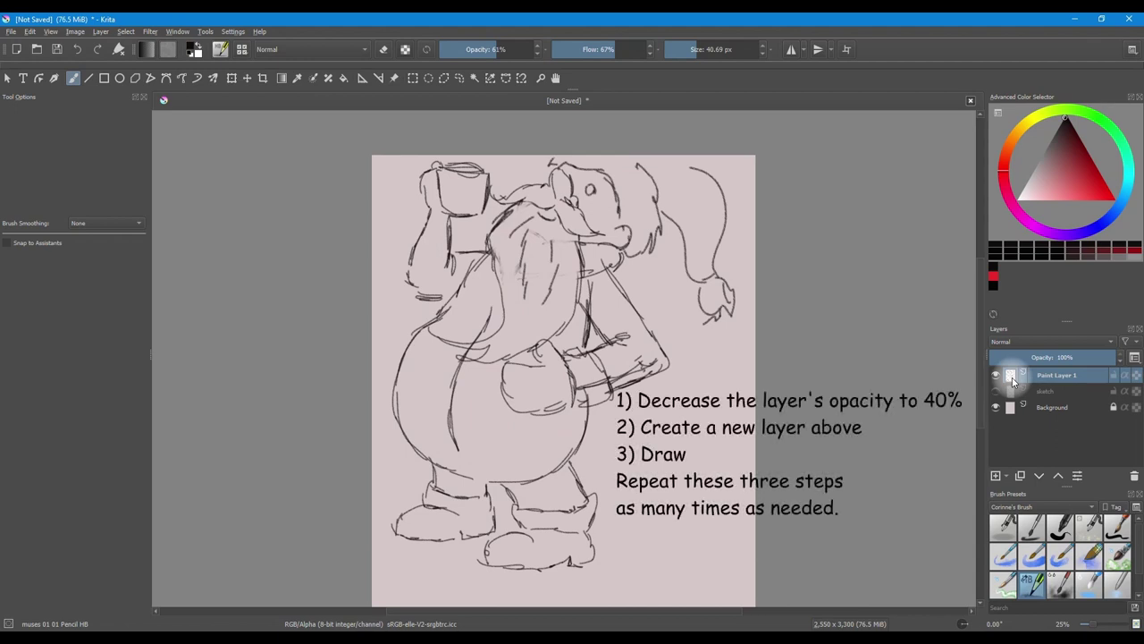
{"action": "left_click_drag", "start_coordinate": [1062, 357], "coordinate": [1041, 357]}
{"action": "left_click", "coordinate": [995, 475]}
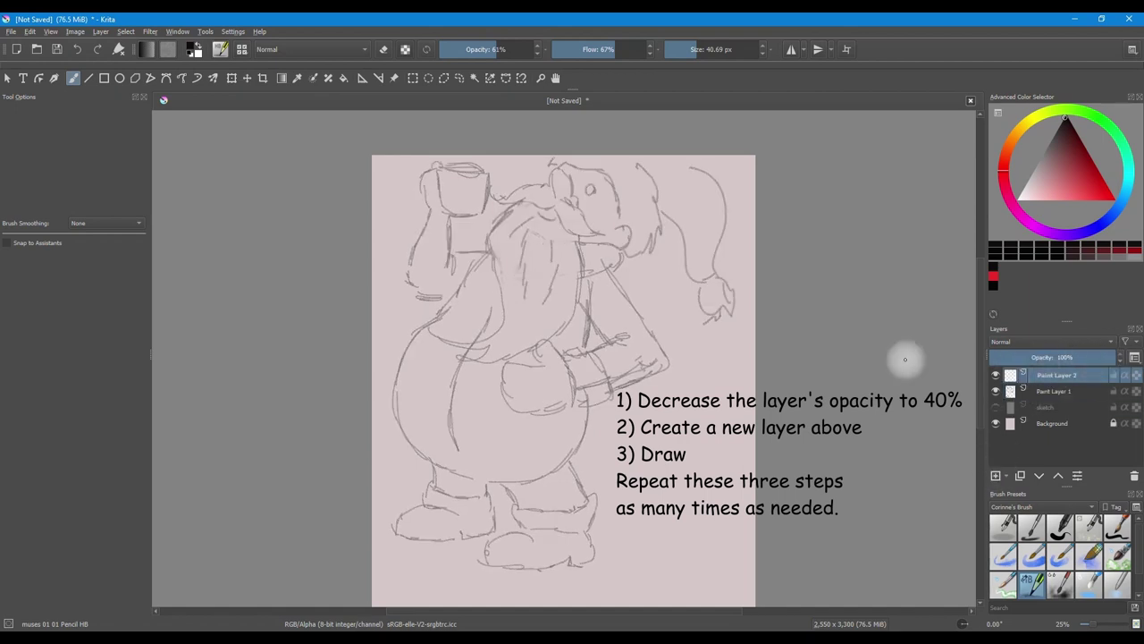
Redraw the nose, moustache and long jagged beard with darker lines, and outline the mitten and its cuff
{"action": "mouse_move", "coordinate": [495, 189]}
{"action": "left_mouse_down"}
{"action": "mouse_move", "coordinate": [545, 203]}
{"action": "mouse_move", "coordinate": [568, 180]}
{"action": "mouse_move", "coordinate": [565, 201]}
{"action": "mouse_move", "coordinate": [600, 236]}
{"action": "left_mouse_up"}
{"action": "left_click_drag", "start_coordinate": [541, 215], "coordinate": [555, 219]}
{"action": "left_click_drag", "start_coordinate": [534, 205], "coordinate": [488, 239]}
{"action": "mouse_move", "coordinate": [490, 252]}
{"action": "left_mouse_down"}
{"action": "mouse_move", "coordinate": [503, 292]}
{"action": "mouse_move", "coordinate": [450, 402]}
{"action": "mouse_move", "coordinate": [500, 368]}
{"action": "left_mouse_up"}
{"action": "left_click_drag", "start_coordinate": [545, 353], "coordinate": [589, 277]}
{"action": "left_click_drag", "start_coordinate": [585, 240], "coordinate": [595, 279]}
{"action": "mouse_move", "coordinate": [565, 361]}
{"action": "left_mouse_down"}
{"action": "mouse_move", "coordinate": [500, 392]}
{"action": "mouse_move", "coordinate": [568, 364]}
{"action": "mouse_move", "coordinate": [568, 405]}
{"action": "left_mouse_up"}
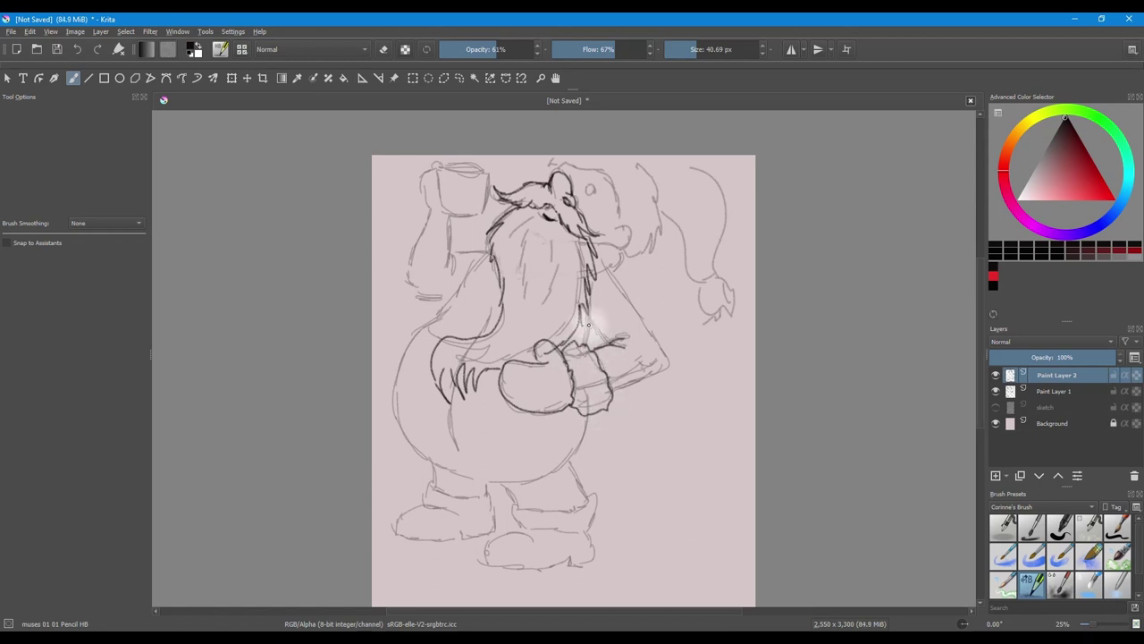
Redraw the sleeves and flared coat hem, along with the raised hand holding the mug
{"action": "mouse_move", "coordinate": [626, 277]}
{"action": "left_mouse_down"}
{"action": "mouse_move", "coordinate": [673, 349]}
{"action": "mouse_move", "coordinate": [670, 378]}
{"action": "left_mouse_up"}
{"action": "mouse_move", "coordinate": [489, 255]}
{"action": "left_mouse_down"}
{"action": "mouse_move", "coordinate": [428, 330]}
{"action": "mouse_move", "coordinate": [389, 433]}
{"action": "mouse_move", "coordinate": [436, 478]}
{"action": "left_mouse_up"}
{"action": "left_click_drag", "start_coordinate": [451, 413], "coordinate": [578, 484]}
{"action": "mouse_move", "coordinate": [447, 249]}
{"action": "left_mouse_down"}
{"action": "mouse_move", "coordinate": [402, 239]}
{"action": "mouse_move", "coordinate": [440, 305]}
{"action": "left_mouse_up"}
{"action": "mouse_move", "coordinate": [426, 176]}
{"action": "left_mouse_down"}
{"action": "mouse_move", "coordinate": [441, 207]}
{"action": "mouse_move", "coordinate": [481, 207]}
{"action": "mouse_move", "coordinate": [437, 163]}
{"action": "mouse_move", "coordinate": [488, 170]}
{"action": "left_mouse_up"}
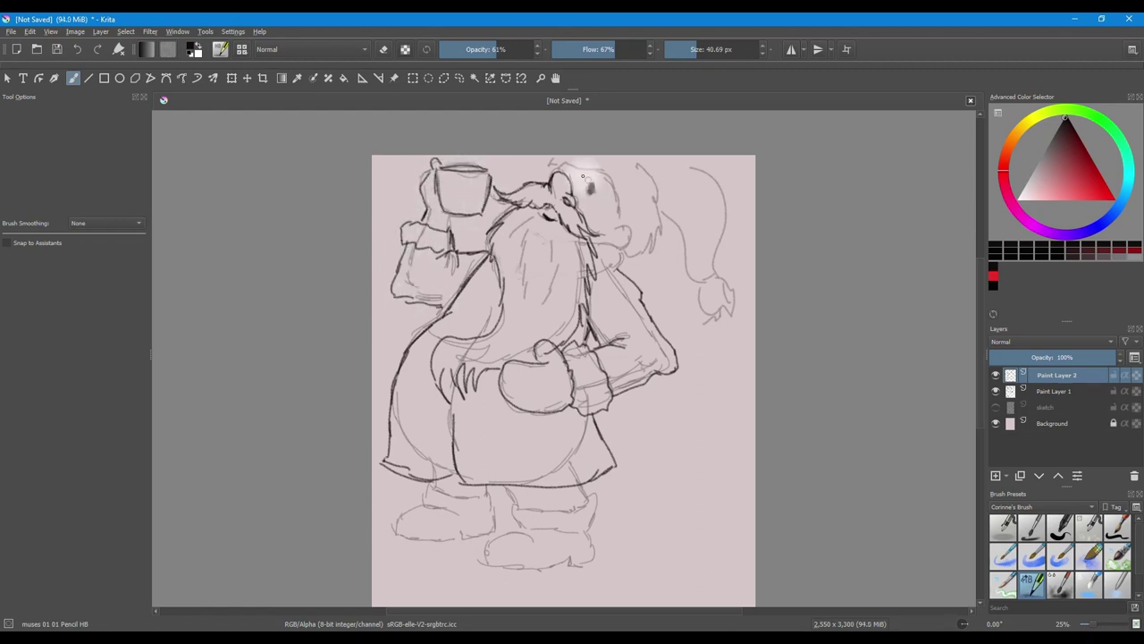
Refine the face, ear and hat with its hanging tassel, and redraw the fur-cuffed boots
{"action": "mouse_move", "coordinate": [590, 174]}
{"action": "left_mouse_down"}
{"action": "mouse_move", "coordinate": [614, 236]}
{"action": "mouse_move", "coordinate": [624, 224]}
{"action": "mouse_move", "coordinate": [659, 249]}
{"action": "mouse_move", "coordinate": [542, 156]}
{"action": "mouse_move", "coordinate": [601, 171]}
{"action": "mouse_move", "coordinate": [630, 273]}
{"action": "left_mouse_up"}
{"action": "left_click_drag", "start_coordinate": [597, 231], "coordinate": [626, 277]}
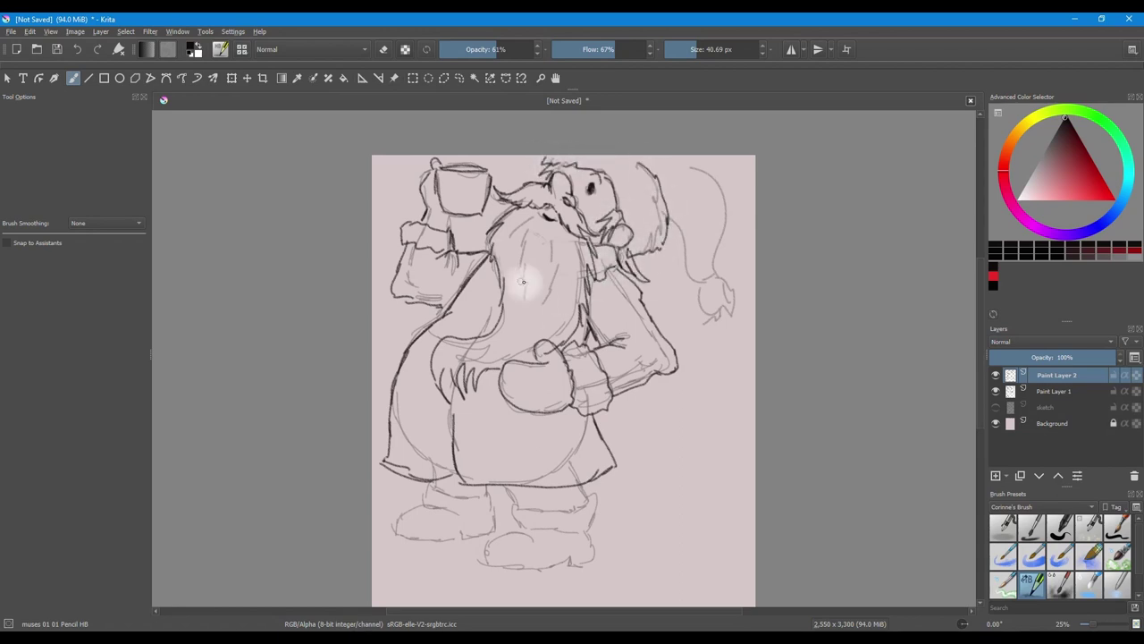
{"action": "mouse_move", "coordinate": [688, 161]}
{"action": "left_mouse_down"}
{"action": "mouse_move", "coordinate": [672, 220]}
{"action": "mouse_move", "coordinate": [699, 296]}
{"action": "left_mouse_up"}
{"action": "mouse_move", "coordinate": [686, 254]}
{"action": "left_mouse_down"}
{"action": "mouse_move", "coordinate": [685, 320]}
{"action": "mouse_move", "coordinate": [706, 350]}
{"action": "left_mouse_up"}
{"action": "mouse_move", "coordinate": [411, 474]}
{"action": "left_mouse_down"}
{"action": "mouse_move", "coordinate": [489, 511]}
{"action": "mouse_move", "coordinate": [452, 517]}
{"action": "mouse_move", "coordinate": [419, 500]}
{"action": "mouse_move", "coordinate": [439, 542]}
{"action": "mouse_move", "coordinate": [473, 537]}
{"action": "mouse_move", "coordinate": [517, 499]}
{"action": "mouse_move", "coordinate": [580, 530]}
{"action": "mouse_move", "coordinate": [586, 509]}
{"action": "mouse_move", "coordinate": [542, 542]}
{"action": "mouse_move", "coordinate": [484, 546]}
{"action": "mouse_move", "coordinate": [548, 566]}
{"action": "left_mouse_up"}
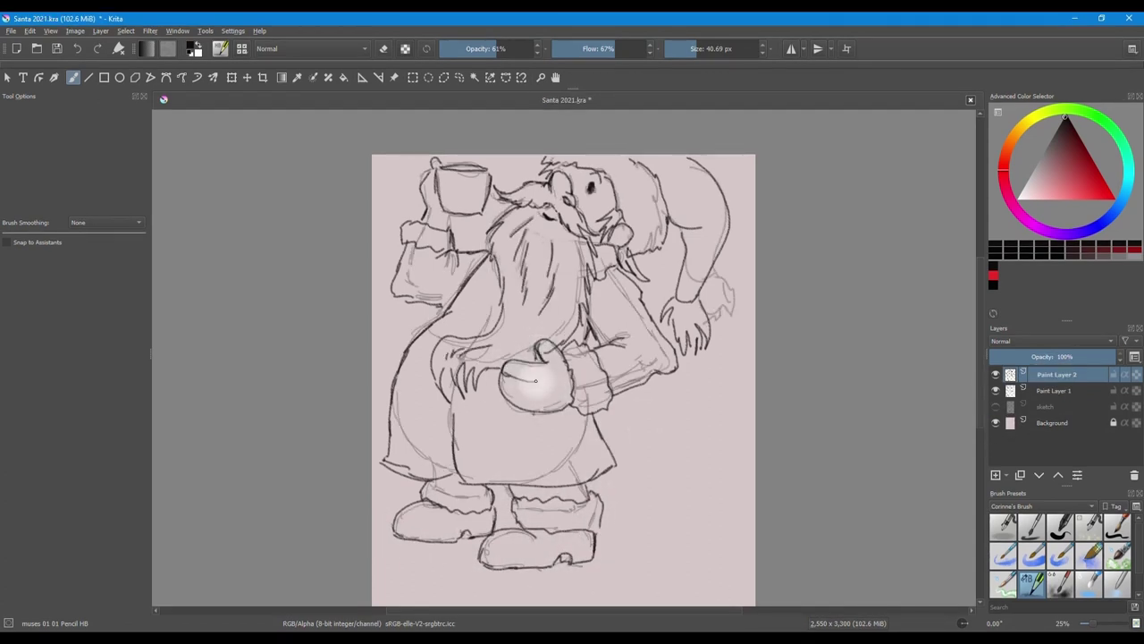
Hide Paint Layer 1 and lower Paint Layer 2's opacity to 40%
{"action": "left_click", "coordinate": [995, 389]}
{"action": "mouse_move", "coordinate": [1099, 356]}
{"action": "left_mouse_down"}
{"action": "mouse_move", "coordinate": [1073, 354]}
{"action": "mouse_move", "coordinate": [1050, 370]}
{"action": "left_mouse_up"}
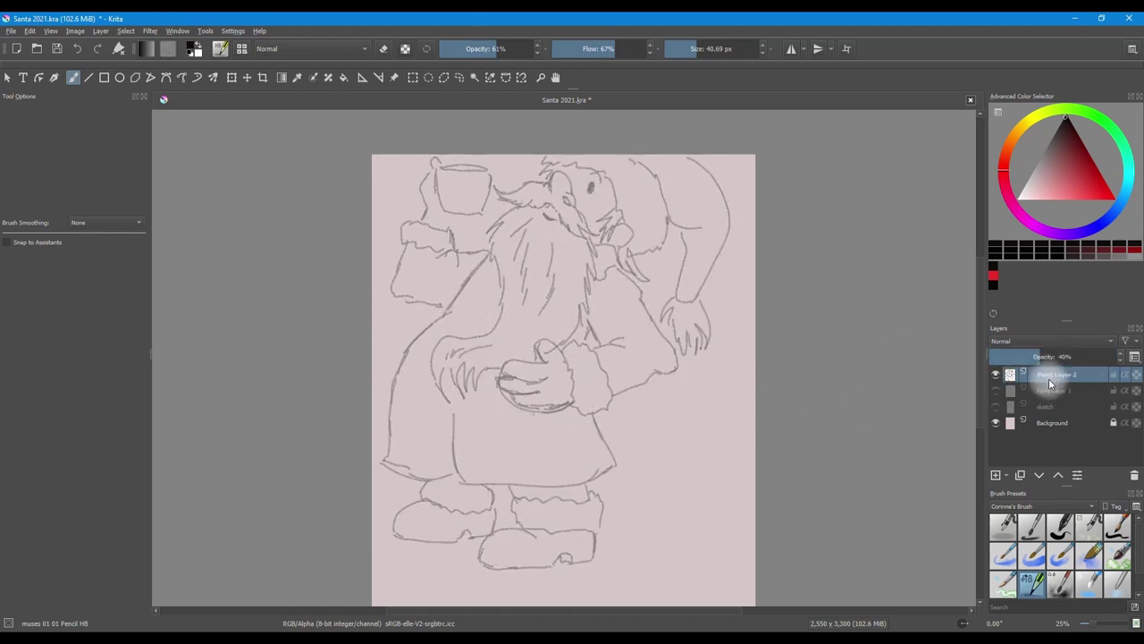
Scale the Paint Layer 2 drawing down proportionally to leave more space around the figure
{"action": "key", "text": "ctrl+t"}
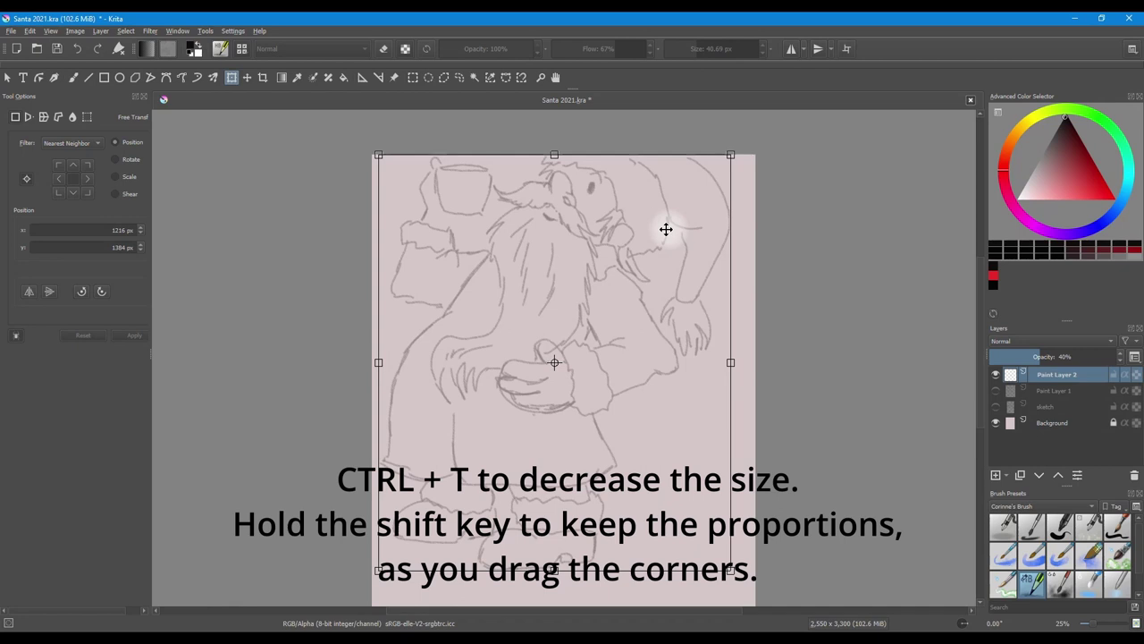
{"action": "left_click_drag", "start_coordinate": [730, 155], "coordinate": [681, 221]}
{"action": "key", "text": "Return"}
Add a new paint layer above Paint Layer 2 and redraw the nose and curled moustache on it
{"action": "left_click", "coordinate": [996, 475]}
{"action": "scroll", "coordinate": [520, 286], "scroll_direction": "up", "scroll_amount": 2}
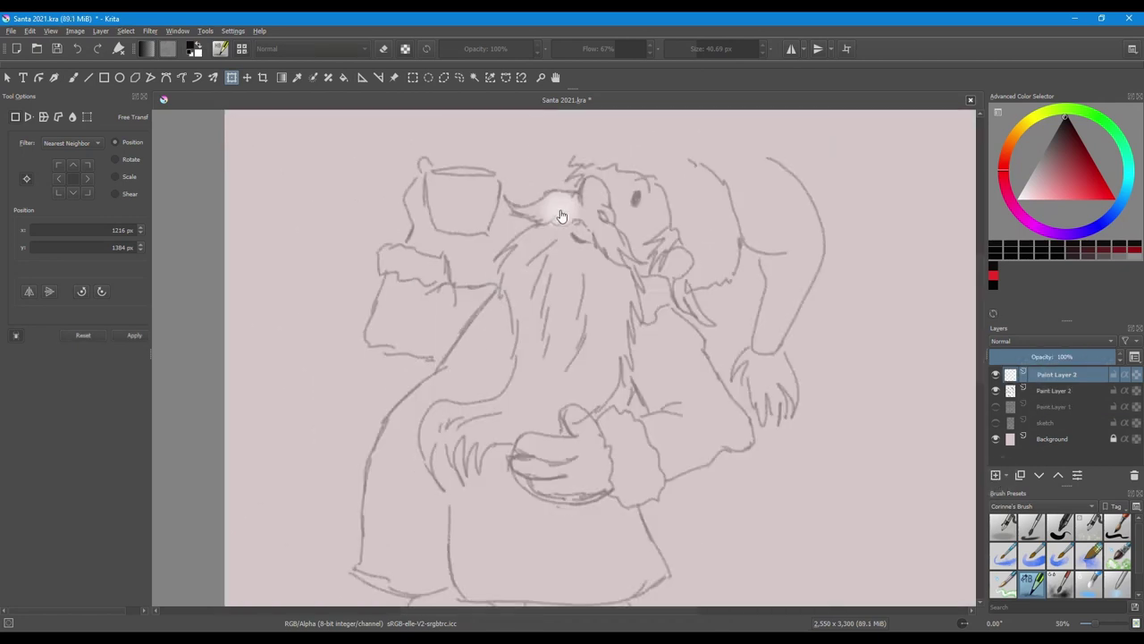
{"action": "key", "text": "b"}
{"action": "mouse_move", "coordinate": [596, 212]}
{"action": "left_mouse_down"}
{"action": "mouse_move", "coordinate": [607, 223]}
{"action": "mouse_move", "coordinate": [568, 183]}
{"action": "mouse_move", "coordinate": [507, 196]}
{"action": "left_mouse_up"}
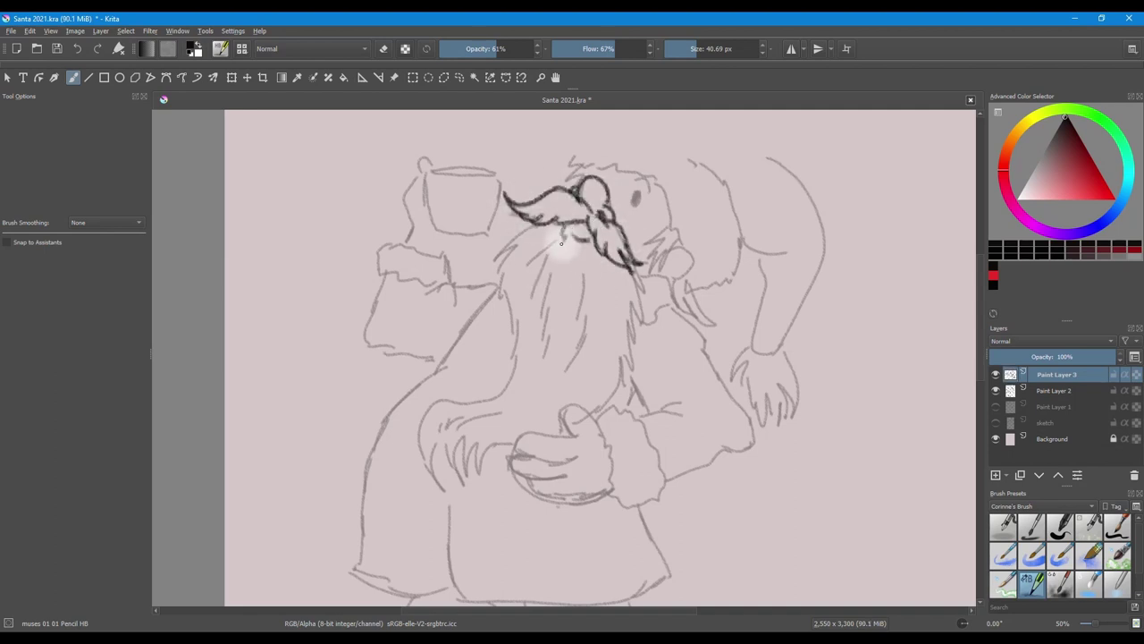
Redraw the long beard with its swept tip and the hand resting beneath it on Paint Layer 3
{"action": "mouse_move", "coordinate": [562, 242]}
{"action": "left_mouse_down"}
{"action": "mouse_move", "coordinate": [539, 222]}
{"action": "mouse_move", "coordinate": [520, 243]}
{"action": "mouse_move", "coordinate": [495, 349]}
{"action": "mouse_move", "coordinate": [457, 387]}
{"action": "mouse_move", "coordinate": [456, 455]}
{"action": "left_mouse_up"}
{"action": "mouse_move", "coordinate": [465, 422]}
{"action": "left_mouse_down"}
{"action": "mouse_move", "coordinate": [474, 486]}
{"action": "mouse_move", "coordinate": [512, 452]}
{"action": "left_mouse_up"}
{"action": "mouse_move", "coordinate": [638, 279]}
{"action": "left_mouse_down"}
{"action": "mouse_move", "coordinate": [597, 410]}
{"action": "mouse_move", "coordinate": [518, 443]}
{"action": "mouse_move", "coordinate": [572, 461]}
{"action": "mouse_move", "coordinate": [561, 480]}
{"action": "left_mouse_up"}
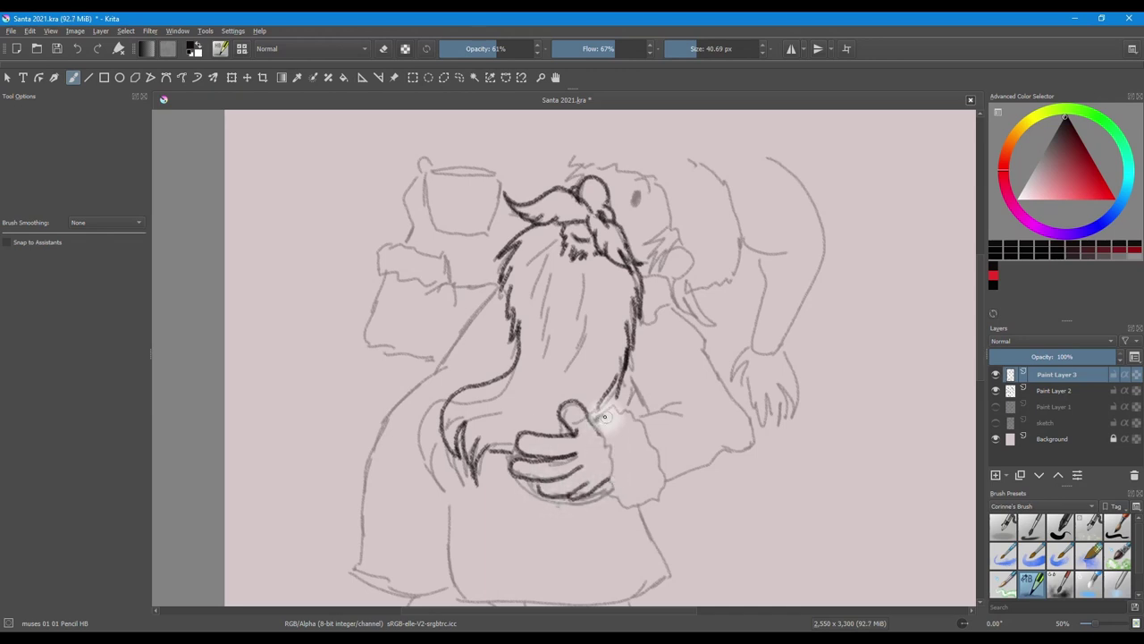
Redraw the lower arm's fur cuff and sleeve, the collar, the raised arm and the coat's back edge
{"action": "mouse_move", "coordinate": [608, 460]}
{"action": "left_mouse_down"}
{"action": "mouse_move", "coordinate": [650, 430]}
{"action": "mouse_move", "coordinate": [660, 375]}
{"action": "mouse_move", "coordinate": [658, 410]}
{"action": "mouse_move", "coordinate": [624, 375]}
{"action": "left_mouse_up"}
{"action": "mouse_move", "coordinate": [637, 264]}
{"action": "left_mouse_down"}
{"action": "mouse_move", "coordinate": [681, 287]}
{"action": "mouse_move", "coordinate": [748, 447]}
{"action": "left_mouse_up"}
{"action": "left_click_drag", "start_coordinate": [660, 487], "coordinate": [738, 453]}
{"action": "mouse_move", "coordinate": [488, 315]}
{"action": "left_mouse_down"}
{"action": "mouse_move", "coordinate": [417, 369]}
{"action": "mouse_move", "coordinate": [344, 566]}
{"action": "left_mouse_up"}
{"action": "mouse_move", "coordinate": [498, 284]}
{"action": "left_mouse_down"}
{"action": "mouse_move", "coordinate": [456, 289]}
{"action": "mouse_move", "coordinate": [415, 240]}
{"action": "mouse_move", "coordinate": [385, 242]}
{"action": "mouse_move", "coordinate": [418, 288]}
{"action": "mouse_move", "coordinate": [427, 354]}
{"action": "left_mouse_up"}
Redraw the mug with rising steam, the face and ear, and the fur-trimmed hat with its hanging tassel
{"action": "mouse_move", "coordinate": [410, 234]}
{"action": "left_mouse_down"}
{"action": "mouse_move", "coordinate": [421, 153]}
{"action": "mouse_move", "coordinate": [498, 179]}
{"action": "mouse_move", "coordinate": [490, 234]}
{"action": "left_mouse_up"}
{"action": "left_click_drag", "start_coordinate": [447, 166], "coordinate": [444, 126]}
{"action": "mouse_move", "coordinate": [472, 166]}
{"action": "left_mouse_down"}
{"action": "mouse_move", "coordinate": [473, 132]}
{"action": "mouse_move", "coordinate": [508, 125]}
{"action": "left_mouse_up"}
{"action": "mouse_move", "coordinate": [646, 191]}
{"action": "left_mouse_down"}
{"action": "mouse_move", "coordinate": [661, 257]}
{"action": "mouse_move", "coordinate": [715, 281]}
{"action": "mouse_move", "coordinate": [746, 255]}
{"action": "left_mouse_up"}
{"action": "mouse_move", "coordinate": [581, 140]}
{"action": "left_mouse_down"}
{"action": "mouse_move", "coordinate": [686, 115]}
{"action": "mouse_move", "coordinate": [801, 178]}
{"action": "mouse_move", "coordinate": [741, 215]}
{"action": "mouse_move", "coordinate": [766, 331]}
{"action": "mouse_move", "coordinate": [741, 383]}
{"action": "mouse_move", "coordinate": [832, 416]}
{"action": "mouse_move", "coordinate": [795, 418]}
{"action": "left_mouse_up"}
Redraw the lower coat with its front opening edge, hem and flared corners
{"action": "left_click_drag", "start_coordinate": [539, 449], "coordinate": [542, 306]}
{"action": "mouse_move", "coordinate": [349, 421]}
{"action": "left_mouse_down"}
{"action": "mouse_move", "coordinate": [460, 337]}
{"action": "mouse_move", "coordinate": [454, 444]}
{"action": "left_mouse_up"}
{"action": "left_click_drag", "start_coordinate": [457, 309], "coordinate": [461, 441]}
{"action": "left_click_drag", "start_coordinate": [465, 448], "coordinate": [640, 450]}
{"action": "left_click_drag", "start_coordinate": [641, 354], "coordinate": [684, 430]}
{"action": "left_click_drag", "start_coordinate": [683, 430], "coordinate": [642, 449]}
{"action": "mouse_move", "coordinate": [642, 448]}
{"action": "left_mouse_down"}
{"action": "mouse_move", "coordinate": [669, 452]}
{"action": "mouse_move", "coordinate": [685, 435]}
{"action": "left_mouse_up"}
Redraw the fur-cuffed boots with their soles and add loose hair strands inside the beard
{"action": "left_click_drag", "start_coordinate": [533, 460], "coordinate": [547, 515]}
{"action": "left_click_drag", "start_coordinate": [542, 476], "coordinate": [640, 472]}
{"action": "left_click_drag", "start_coordinate": [640, 461], "coordinate": [636, 517]}
{"action": "mouse_move", "coordinate": [557, 511]}
{"action": "left_mouse_down"}
{"action": "mouse_move", "coordinate": [640, 534]}
{"action": "mouse_move", "coordinate": [531, 557]}
{"action": "mouse_move", "coordinate": [429, 465]}
{"action": "mouse_move", "coordinate": [461, 528]}
{"action": "mouse_move", "coordinate": [480, 524]}
{"action": "mouse_move", "coordinate": [536, 556]}
{"action": "mouse_move", "coordinate": [616, 524]}
{"action": "left_mouse_up"}
{"action": "left_click_drag", "start_coordinate": [505, 561], "coordinate": [590, 561]}
{"action": "scroll", "coordinate": [538, 243], "scroll_direction": "down", "scroll_amount": 1}
{"action": "left_click_drag", "start_coordinate": [572, 268], "coordinate": [558, 352]}
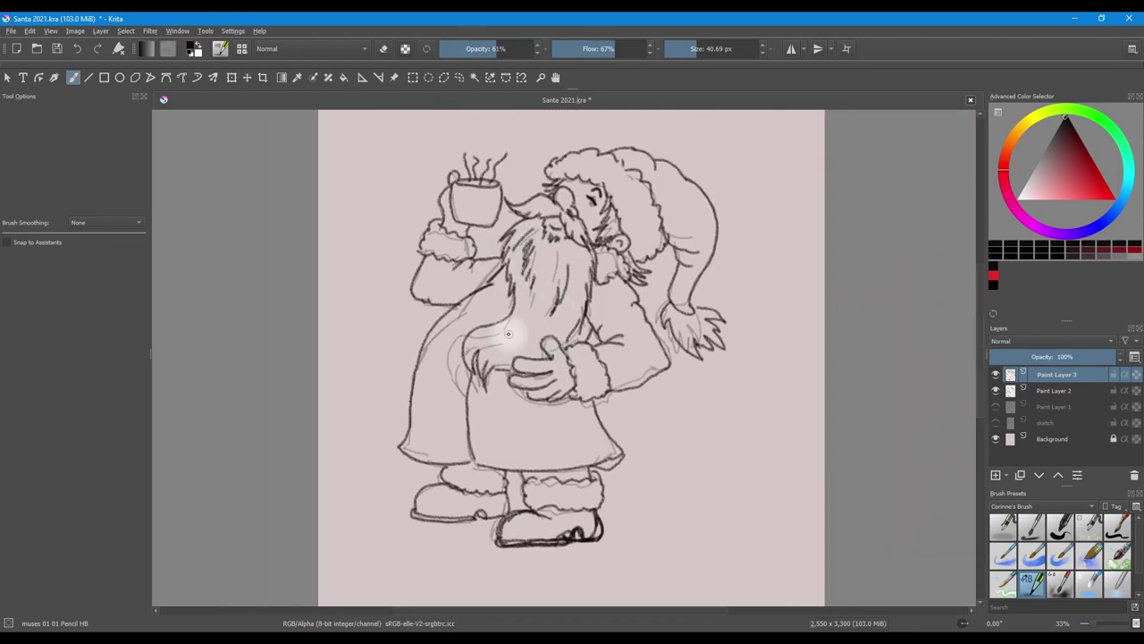
Hide Paint Layer 2 and draw a star on each side of Santa plus a holly sprig in the upper-left corner
{"action": "left_click", "coordinate": [995, 391]}
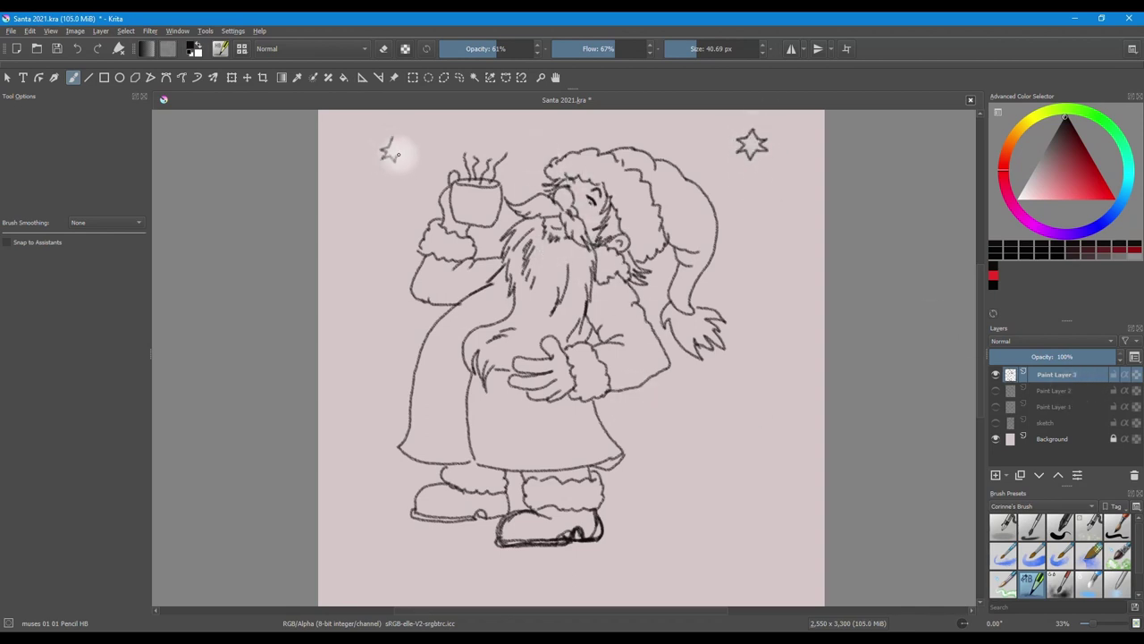
{"action": "scroll", "coordinate": [746, 375], "scroll_direction": "up", "scroll_amount": 1}
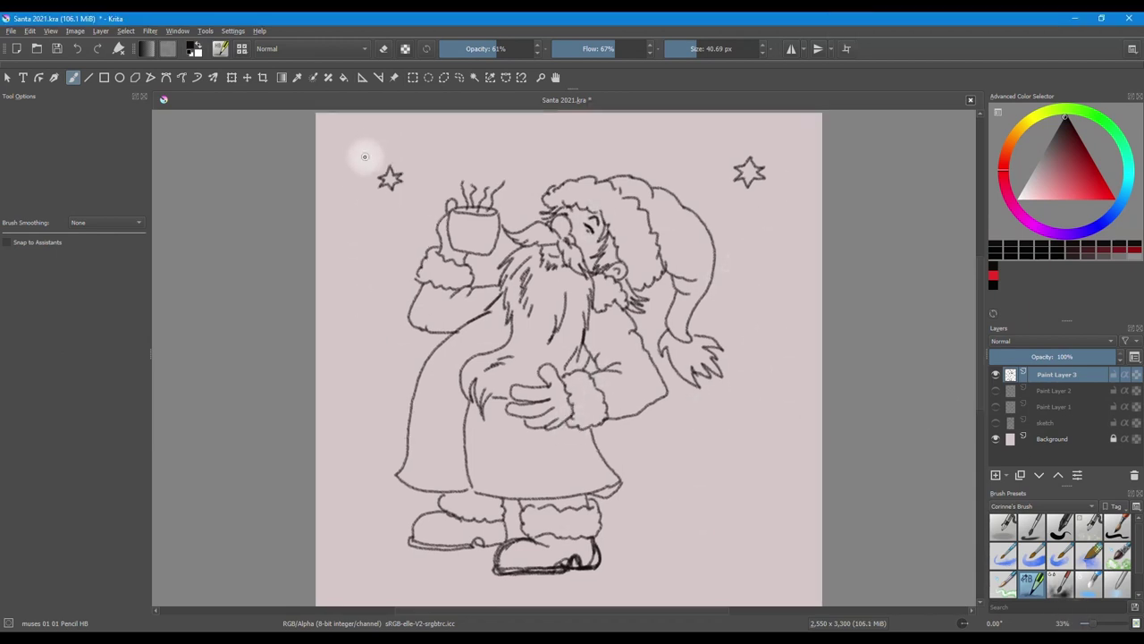
{"action": "mouse_move", "coordinate": [355, 145]}
{"action": "left_mouse_down"}
{"action": "mouse_move", "coordinate": [354, 119]}
{"action": "mouse_move", "coordinate": [376, 142]}
{"action": "mouse_move", "coordinate": [351, 145]}
{"action": "left_mouse_up"}
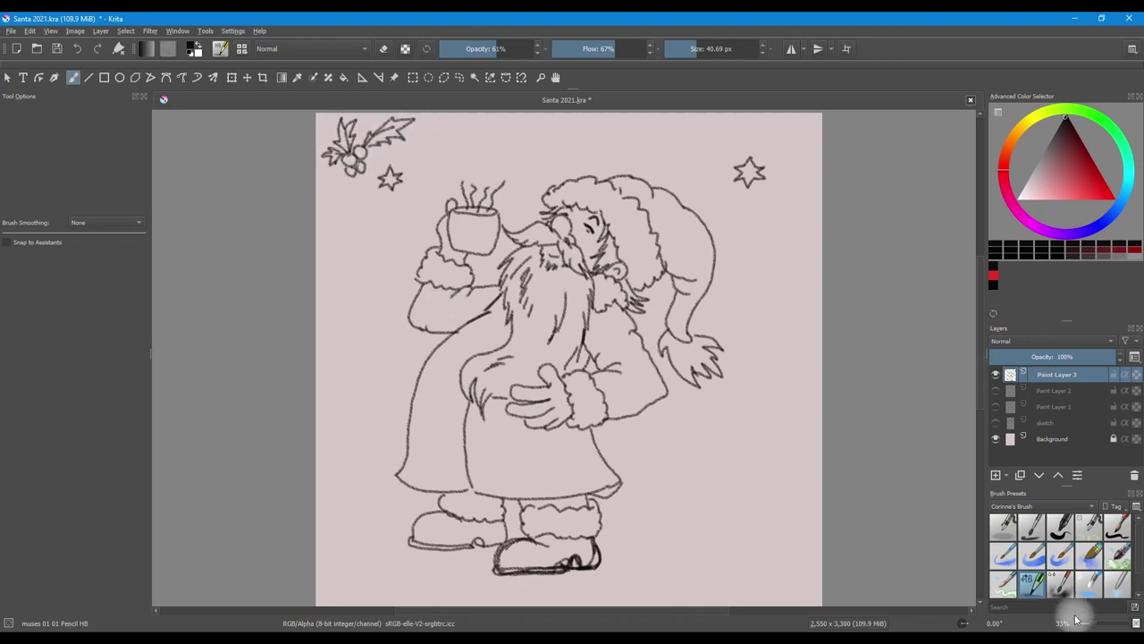
Sketch a large sack hanging from Santa's lower hand and resting on the ground over the boots
{"action": "left_click_drag", "start_coordinate": [512, 363], "coordinate": [463, 572]}
{"action": "key", "text": "ctrl+z"}
{"action": "mouse_move", "coordinate": [516, 452]}
{"action": "left_mouse_down"}
{"action": "mouse_move", "coordinate": [482, 564]}
{"action": "mouse_move", "coordinate": [654, 554]}
{"action": "left_mouse_up"}
{"action": "mouse_move", "coordinate": [570, 427]}
{"action": "left_mouse_down"}
{"action": "mouse_move", "coordinate": [582, 467]}
{"action": "mouse_move", "coordinate": [660, 552]}
{"action": "left_mouse_up"}
Erase the coat and boot lines inside the sack with the Fill circle brush at about 105 px
{"action": "left_click", "coordinate": [384, 49]}
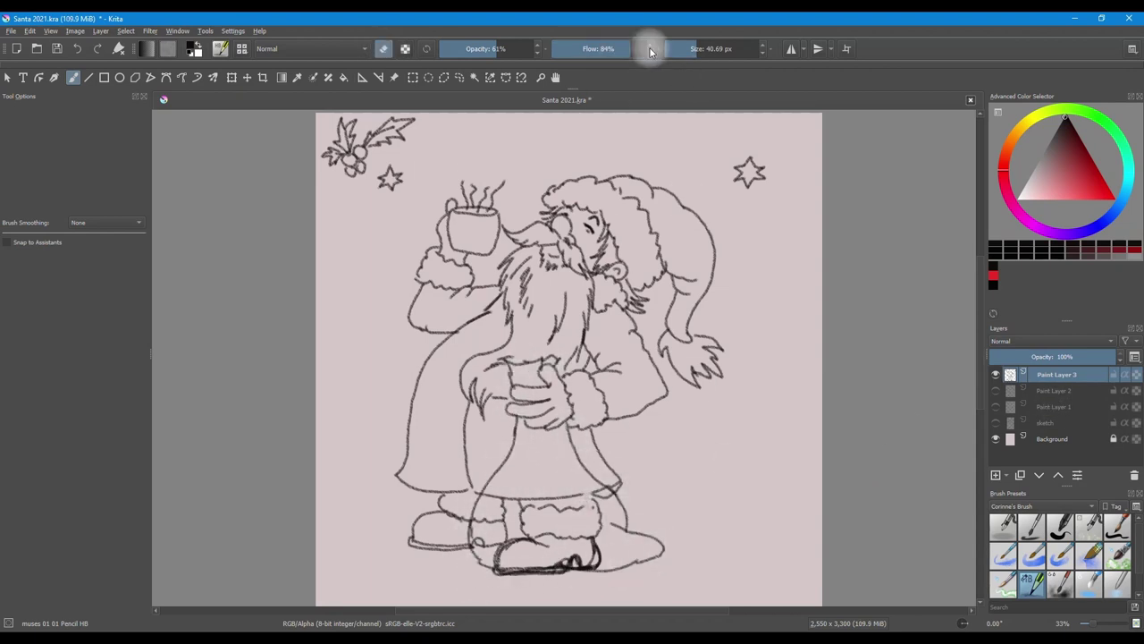
{"action": "left_click", "coordinate": [1059, 528]}
{"action": "left_click_drag", "start_coordinate": [624, 540], "coordinate": [623, 540], "text": "shift"}
{"action": "mouse_move", "coordinate": [624, 540]}
{"action": "left_mouse_down"}
{"action": "mouse_move", "coordinate": [536, 523]}
{"action": "mouse_move", "coordinate": [503, 549]}
{"action": "mouse_move", "coordinate": [605, 503]}
{"action": "mouse_move", "coordinate": [514, 583]}
{"action": "left_mouse_up"}
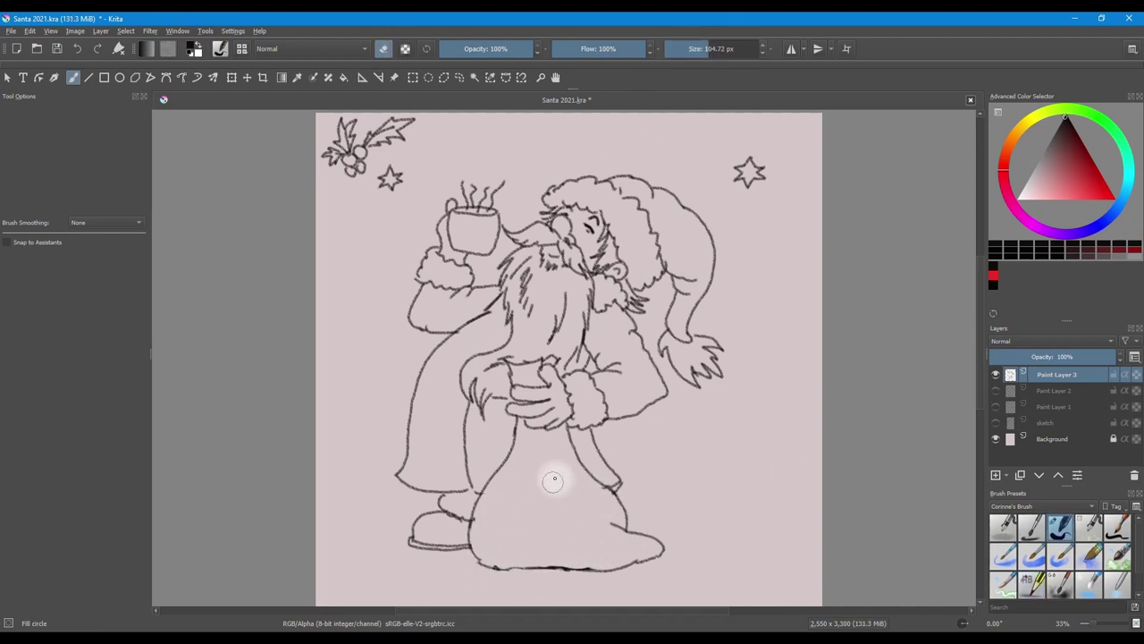
Return to drawing with the HB pencil and redraw the sack's open mouth and the edge below the hand
{"action": "left_click", "coordinate": [1036, 574]}
{"action": "left_click", "coordinate": [384, 49]}
{"action": "left_click_drag", "start_coordinate": [497, 360], "coordinate": [564, 362]}
{"action": "left_click_drag", "start_coordinate": [497, 361], "coordinate": [517, 389]}
{"action": "left_click_drag", "start_coordinate": [524, 424], "coordinate": [476, 496]}
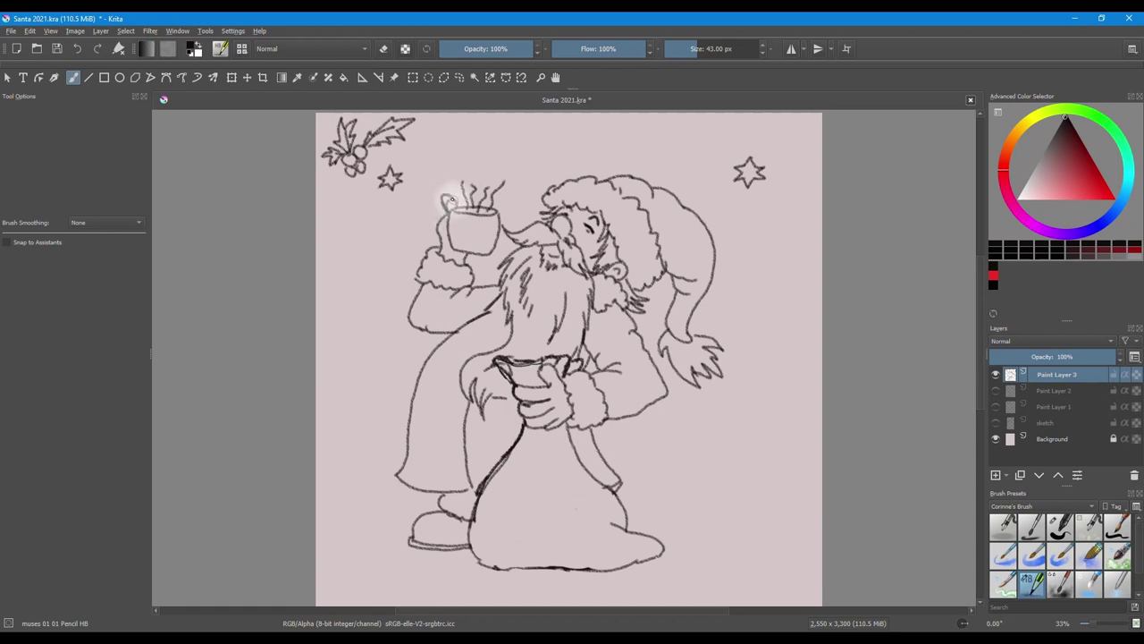
Erase the old mug and steam and redraw them with a broader mug and wavy steam
{"action": "key", "text": "e"}
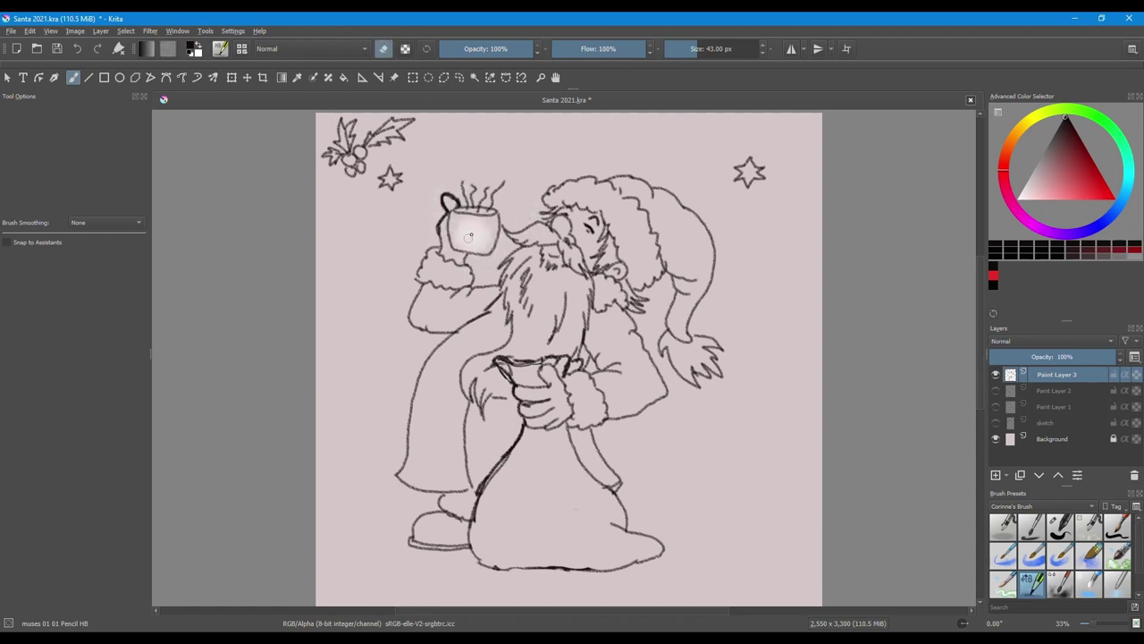
{"action": "mouse_move", "coordinate": [465, 262]}
{"action": "left_mouse_down"}
{"action": "mouse_move", "coordinate": [499, 212]}
{"action": "mouse_move", "coordinate": [453, 211]}
{"action": "mouse_move", "coordinate": [475, 191]}
{"action": "mouse_move", "coordinate": [486, 145]}
{"action": "left_mouse_up"}
{"action": "key", "text": "e"}
{"action": "key", "text": "e"}
{"action": "left_click_drag", "start_coordinate": [497, 186], "coordinate": [488, 208]}
Lower Paint Layer 3's opacity, add a new paint layer above it and choose the inking brush
{"action": "left_click_drag", "start_coordinate": [1090, 356], "coordinate": [1037, 357]}
{"action": "left_click", "coordinate": [995, 474]}
{"action": "left_click", "coordinate": [1117, 527]}
Ink the beard's outer edge below the moustache with short tapered hair strokes on Paint Layer 4
{"action": "scroll", "coordinate": [580, 269], "scroll_direction": "up", "scroll_amount": 2}
{"action": "mouse_move", "coordinate": [462, 222]}
{"action": "left_mouse_down"}
{"action": "mouse_move", "coordinate": [420, 265]}
{"action": "mouse_move", "coordinate": [422, 315]}
{"action": "left_mouse_up"}
{"action": "key", "text": "ctrl+z"}
{"action": "key", "text": "ctrl+z"}
{"action": "left_click_drag", "start_coordinate": [463, 224], "coordinate": [424, 263]}
{"action": "left_click_drag", "start_coordinate": [448, 243], "coordinate": [420, 304]}
{"action": "left_click_drag", "start_coordinate": [431, 302], "coordinate": [427, 384]}
{"action": "left_click_drag", "start_coordinate": [443, 371], "coordinate": [339, 476]}
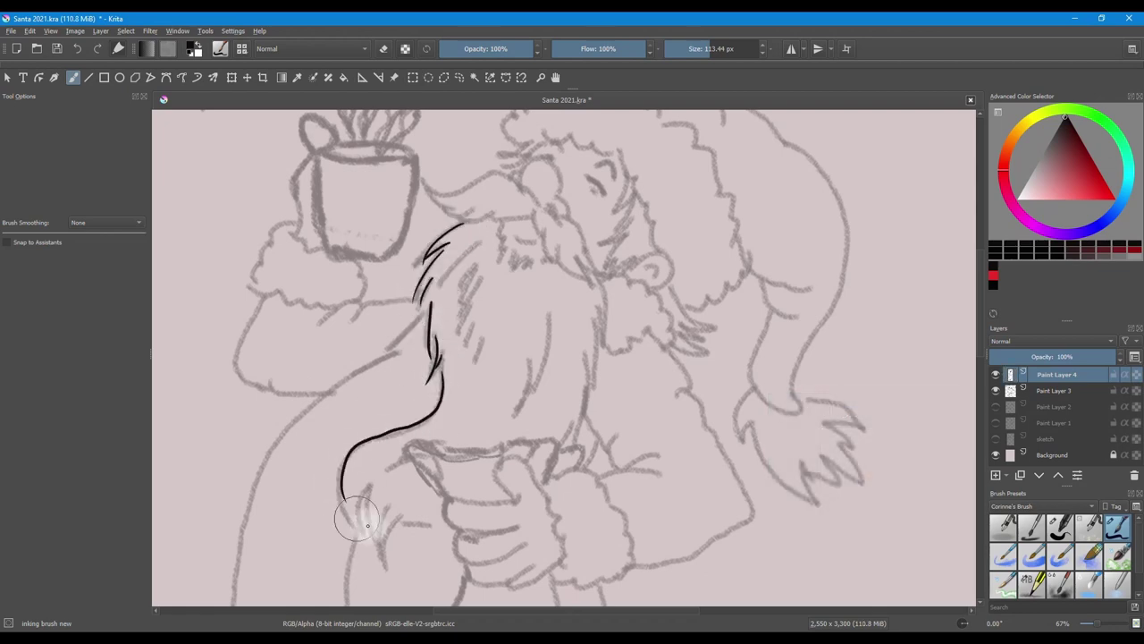
Undo the last beard stroke and set the brush smoothing to Stabilizer
{"action": "key", "text": "ctrl+z"}
{"action": "left_click", "coordinate": [134, 222]}
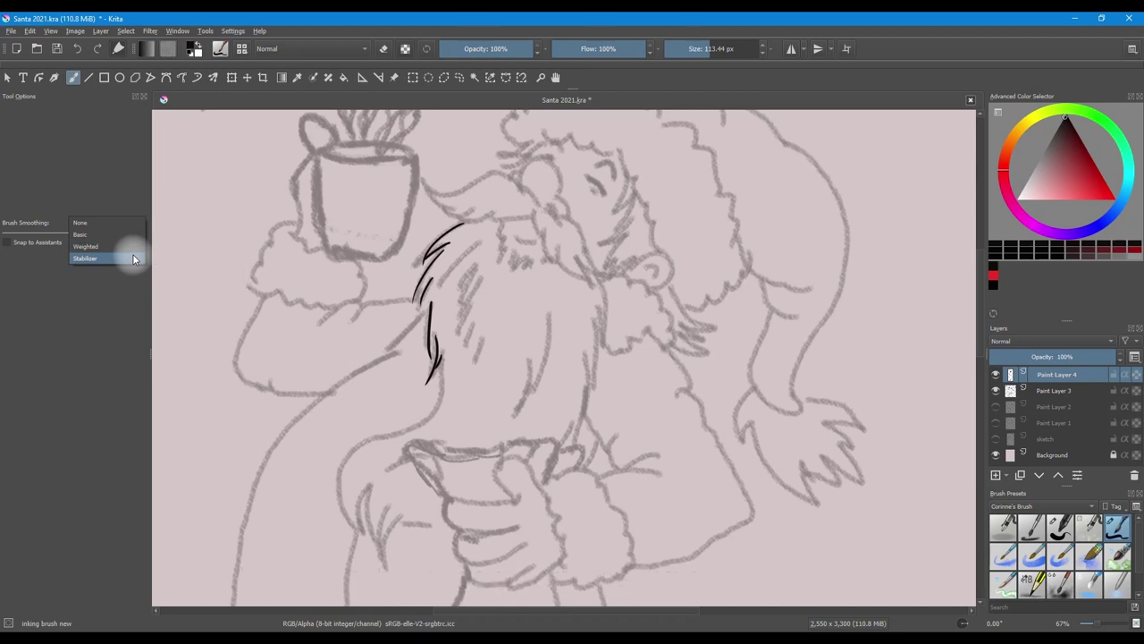
{"action": "left_click", "coordinate": [133, 259]}
{"action": "mouse_move", "coordinate": [440, 356]}
{"action": "left_mouse_down"}
{"action": "mouse_move", "coordinate": [355, 487]}
{"action": "mouse_move", "coordinate": [350, 452]}
{"action": "left_mouse_up"}
{"action": "key", "text": "ctrl+z"}
{"action": "key", "text": "ctrl+z"}
{"action": "left_click_drag", "start_coordinate": [358, 531], "coordinate": [343, 467]}
{"action": "key", "text": "ctrl+z"}
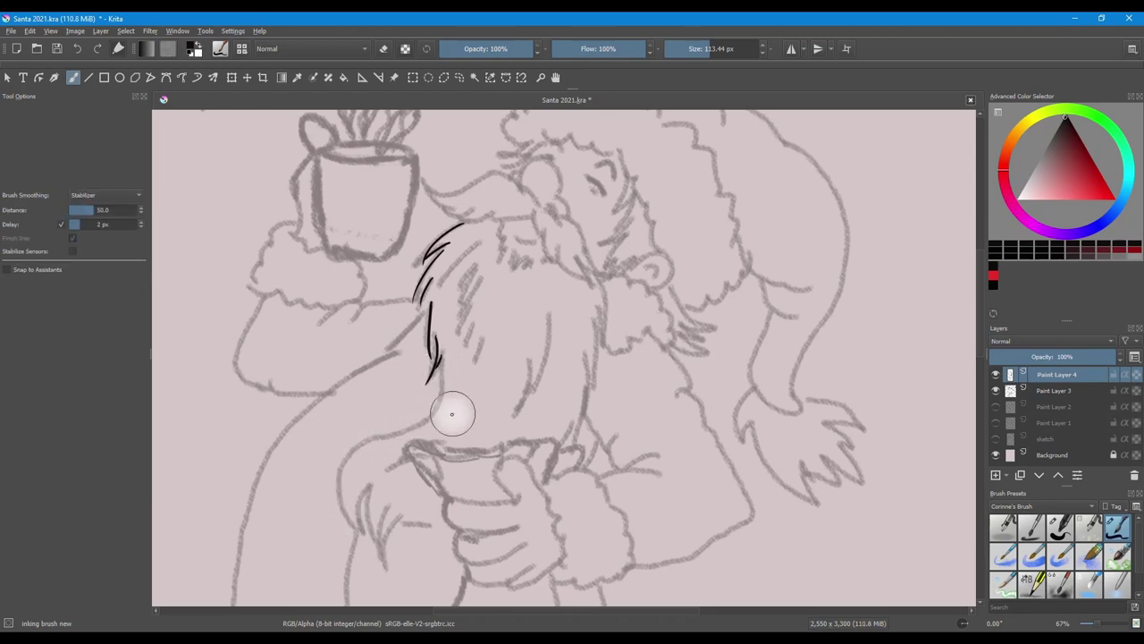
Ink the beard's lower curve, its curled tip and the opposite edge down to the sack opening
{"action": "mouse_move", "coordinate": [436, 358]}
{"action": "left_mouse_down"}
{"action": "mouse_move", "coordinate": [316, 492]}
{"action": "mouse_move", "coordinate": [358, 473]}
{"action": "mouse_move", "coordinate": [394, 548]}
{"action": "left_mouse_up"}
{"action": "mouse_move", "coordinate": [385, 519]}
{"action": "left_mouse_down"}
{"action": "mouse_move", "coordinate": [407, 551]}
{"action": "mouse_move", "coordinate": [439, 512]}
{"action": "left_mouse_up"}
{"action": "mouse_move", "coordinate": [597, 279]}
{"action": "left_mouse_down"}
{"action": "mouse_move", "coordinate": [605, 338]}
{"action": "mouse_move", "coordinate": [589, 388]}
{"action": "left_mouse_up"}
{"action": "left_click_drag", "start_coordinate": [586, 351], "coordinate": [574, 436]}
{"action": "left_click_drag", "start_coordinate": [571, 422], "coordinate": [559, 452]}
Ink the moustache, mouth and inner beard strands, plus the sideburn and the hair behind the neck
{"action": "mouse_move", "coordinate": [529, 198]}
{"action": "left_mouse_down"}
{"action": "mouse_move", "coordinate": [429, 178]}
{"action": "mouse_move", "coordinate": [510, 227]}
{"action": "mouse_move", "coordinate": [577, 241]}
{"action": "mouse_move", "coordinate": [606, 285]}
{"action": "mouse_move", "coordinate": [506, 223]}
{"action": "mouse_move", "coordinate": [535, 255]}
{"action": "mouse_move", "coordinate": [487, 234]}
{"action": "mouse_move", "coordinate": [434, 281]}
{"action": "mouse_move", "coordinate": [524, 378]}
{"action": "mouse_move", "coordinate": [382, 484]}
{"action": "mouse_move", "coordinate": [393, 534]}
{"action": "left_mouse_up"}
{"action": "mouse_move", "coordinate": [631, 176]}
{"action": "left_mouse_down"}
{"action": "mouse_move", "coordinate": [612, 217]}
{"action": "mouse_move", "coordinate": [628, 249]}
{"action": "mouse_move", "coordinate": [653, 248]}
{"action": "mouse_move", "coordinate": [643, 273]}
{"action": "mouse_move", "coordinate": [674, 311]}
{"action": "mouse_move", "coordinate": [676, 368]}
{"action": "left_mouse_up"}
{"action": "left_click_drag", "start_coordinate": [690, 323], "coordinate": [699, 357]}
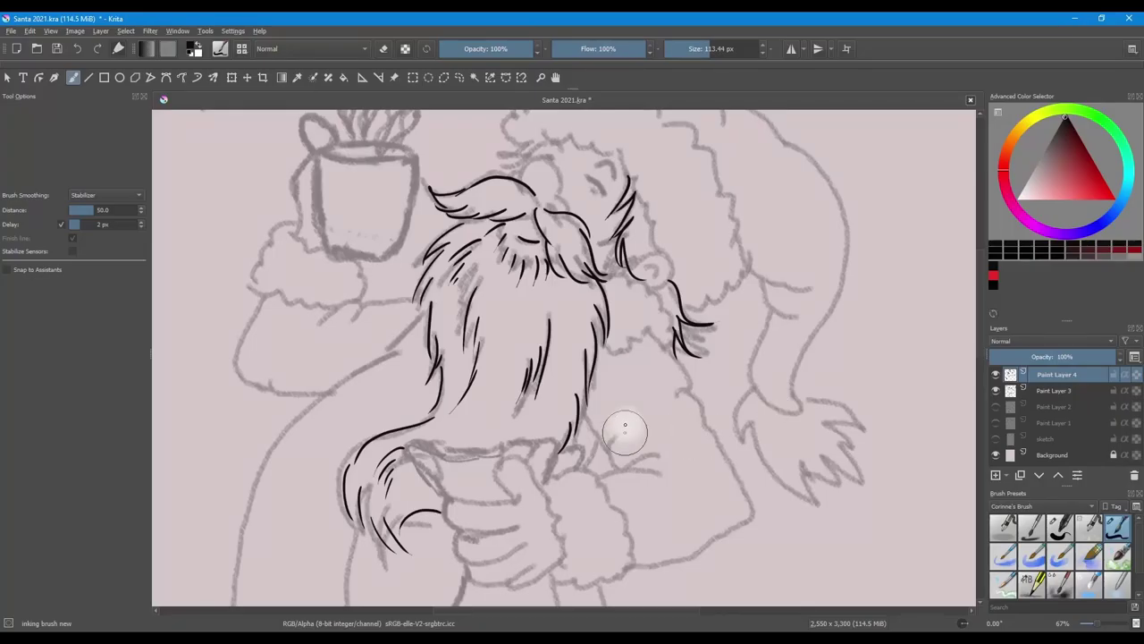
Ink the fur collar, the shoulder and the lower arm's sleeve with its fold lines
{"action": "mouse_move", "coordinate": [599, 270]}
{"action": "left_mouse_down"}
{"action": "mouse_move", "coordinate": [656, 301]}
{"action": "mouse_move", "coordinate": [665, 323]}
{"action": "left_mouse_up"}
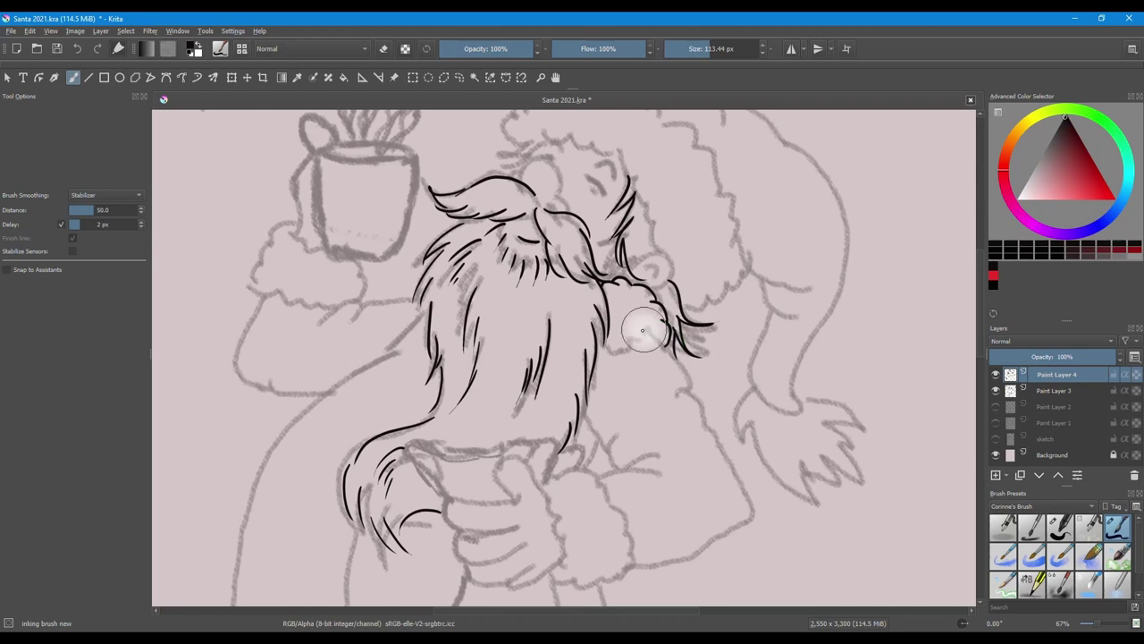
{"action": "mouse_move", "coordinate": [600, 353]}
{"action": "left_mouse_down"}
{"action": "mouse_move", "coordinate": [672, 354]}
{"action": "mouse_move", "coordinate": [740, 471]}
{"action": "mouse_move", "coordinate": [746, 516]}
{"action": "mouse_move", "coordinate": [630, 562]}
{"action": "left_mouse_up"}
{"action": "left_click_drag", "start_coordinate": [657, 452], "coordinate": [621, 467]}
{"action": "left_click_drag", "start_coordinate": [660, 471], "coordinate": [597, 473]}
{"action": "left_click_drag", "start_coordinate": [616, 430], "coordinate": [620, 468]}
{"action": "mouse_move", "coordinate": [582, 418]}
{"action": "left_mouse_down"}
{"action": "mouse_move", "coordinate": [610, 447]}
{"action": "mouse_move", "coordinate": [596, 470]}
{"action": "mouse_move", "coordinate": [541, 486]}
{"action": "left_mouse_up"}
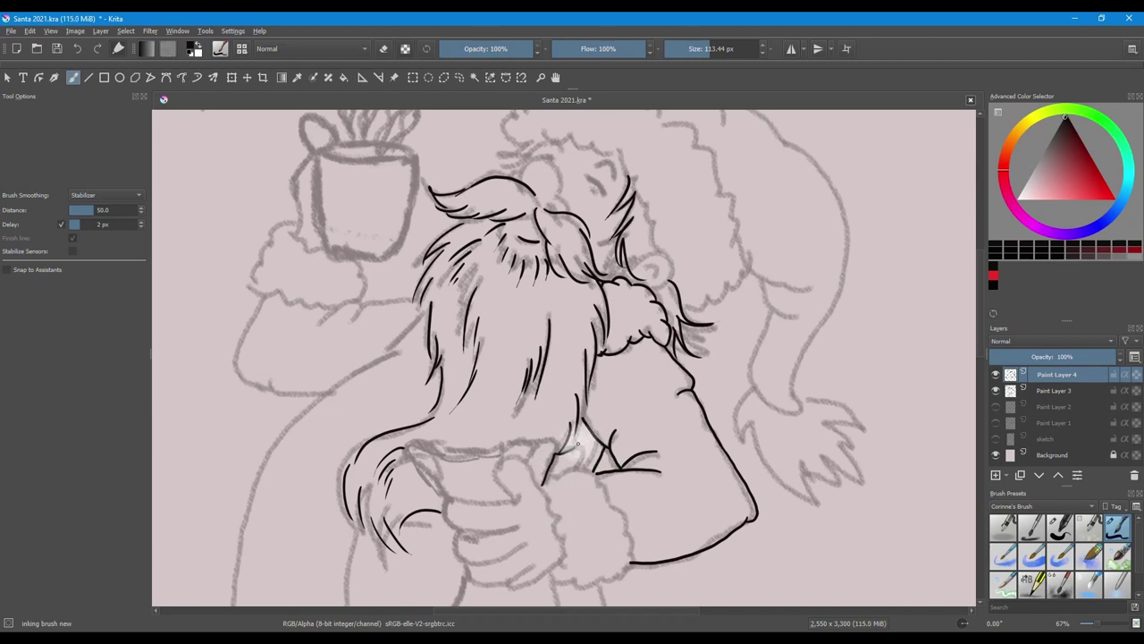
Ink the sack's open mouth and the thumb and fingers gripping it
{"action": "mouse_move", "coordinate": [539, 445]}
{"action": "left_mouse_down"}
{"action": "mouse_move", "coordinate": [506, 431]}
{"action": "mouse_move", "coordinate": [408, 448]}
{"action": "mouse_move", "coordinate": [445, 500]}
{"action": "mouse_move", "coordinate": [545, 497]}
{"action": "mouse_move", "coordinate": [445, 498]}
{"action": "left_mouse_up"}
{"action": "mouse_move", "coordinate": [449, 500]}
{"action": "left_mouse_down"}
{"action": "mouse_move", "coordinate": [505, 509]}
{"action": "mouse_move", "coordinate": [452, 508]}
{"action": "mouse_move", "coordinate": [450, 554]}
{"action": "mouse_move", "coordinate": [513, 550]}
{"action": "mouse_move", "coordinate": [474, 569]}
{"action": "mouse_move", "coordinate": [454, 547]}
{"action": "mouse_move", "coordinate": [467, 550]}
{"action": "mouse_move", "coordinate": [463, 532]}
{"action": "mouse_move", "coordinate": [482, 511]}
{"action": "mouse_move", "coordinate": [520, 501]}
{"action": "left_mouse_up"}
{"action": "mouse_move", "coordinate": [457, 534]}
{"action": "left_mouse_down"}
{"action": "mouse_move", "coordinate": [489, 555]}
{"action": "mouse_move", "coordinate": [522, 539]}
{"action": "left_mouse_up"}
{"action": "mouse_move", "coordinate": [469, 565]}
{"action": "left_mouse_down"}
{"action": "mouse_move", "coordinate": [496, 584]}
{"action": "mouse_move", "coordinate": [526, 558]}
{"action": "left_mouse_up"}
{"action": "left_click_drag", "start_coordinate": [514, 578], "coordinate": [558, 550]}
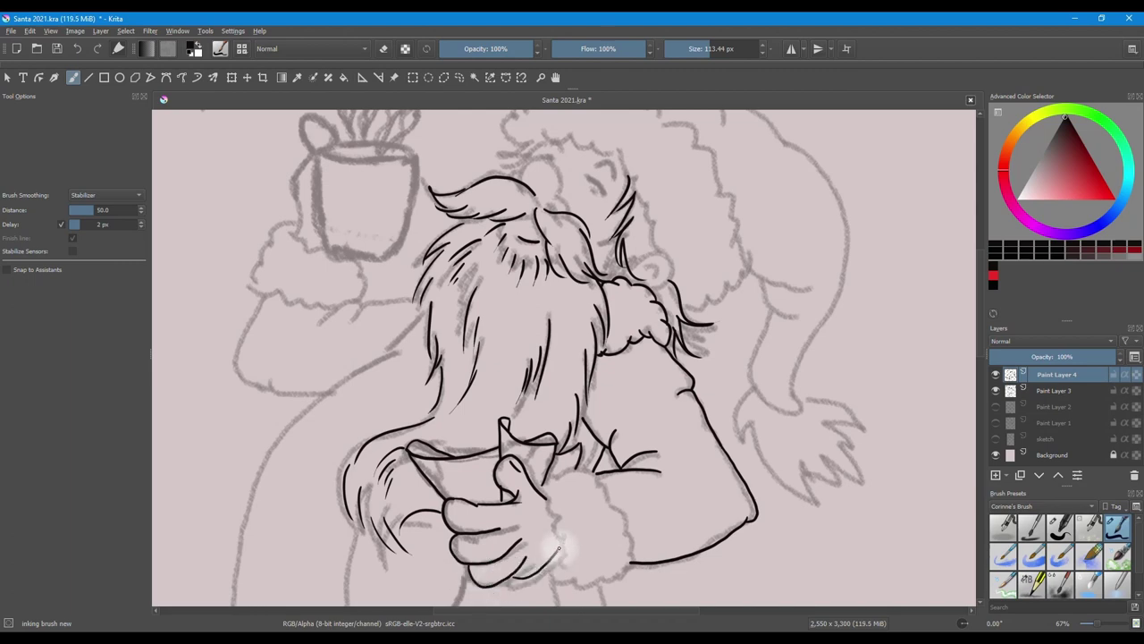
Ink the fluffy fur cuffs of both sleeves with curl details, and the raised arm's upper sleeve line
{"action": "mouse_move", "coordinate": [547, 484]}
{"action": "left_mouse_down"}
{"action": "mouse_move", "coordinate": [621, 524]}
{"action": "mouse_move", "coordinate": [601, 569]}
{"action": "mouse_move", "coordinate": [545, 506]}
{"action": "mouse_move", "coordinate": [561, 528]}
{"action": "mouse_move", "coordinate": [552, 557]}
{"action": "mouse_move", "coordinate": [606, 569]}
{"action": "left_mouse_up"}
{"action": "mouse_move", "coordinate": [300, 225]}
{"action": "left_mouse_down"}
{"action": "mouse_move", "coordinate": [261, 277]}
{"action": "mouse_move", "coordinate": [279, 301]}
{"action": "mouse_move", "coordinate": [349, 276]}
{"action": "mouse_move", "coordinate": [332, 307]}
{"action": "left_mouse_up"}
{"action": "left_click_drag", "start_coordinate": [354, 262], "coordinate": [362, 279]}
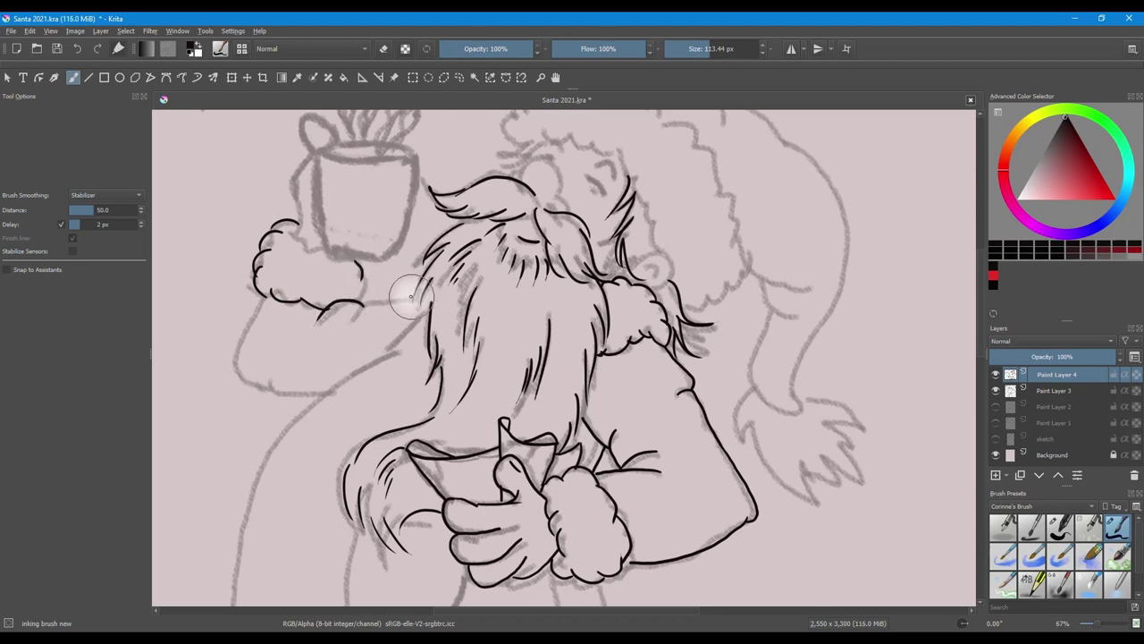
{"action": "key", "text": "ctrl+z"}
{"action": "left_click_drag", "start_coordinate": [320, 316], "coordinate": [356, 304]}
{"action": "left_click_drag", "start_coordinate": [355, 319], "coordinate": [415, 294]}
{"action": "left_click_drag", "start_coordinate": [302, 299], "coordinate": [362, 281]}
{"action": "mouse_move", "coordinate": [295, 264]}
{"action": "left_mouse_down"}
{"action": "mouse_move", "coordinate": [299, 279]}
{"action": "mouse_move", "coordinate": [324, 282]}
{"action": "left_mouse_up"}
{"action": "left_click_drag", "start_coordinate": [576, 499], "coordinate": [579, 516]}
{"action": "left_click_drag", "start_coordinate": [600, 524], "coordinate": [595, 536]}
{"action": "left_click_drag", "start_coordinate": [581, 552], "coordinate": [598, 555]}
Ink the raised hand's outline, the underside of its sleeve and the coat's long back edge
{"action": "mouse_move", "coordinate": [308, 157]}
{"action": "left_mouse_down"}
{"action": "mouse_move", "coordinate": [302, 225]}
{"action": "mouse_move", "coordinate": [259, 249]}
{"action": "left_mouse_up"}
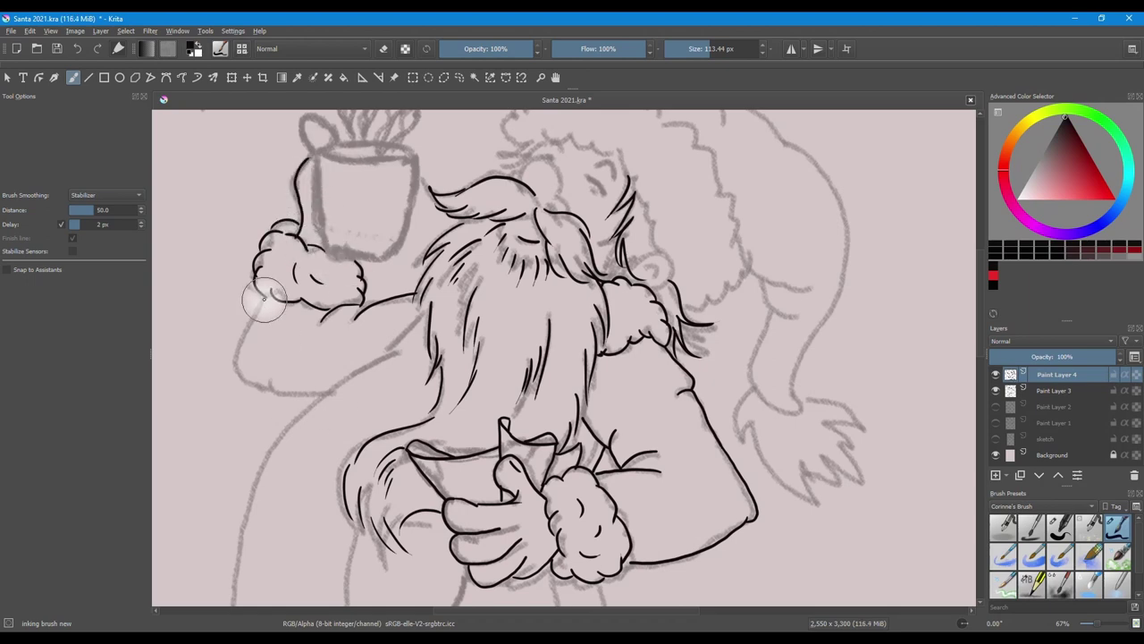
{"action": "mouse_move", "coordinate": [260, 300]}
{"action": "left_mouse_down"}
{"action": "mouse_move", "coordinate": [248, 384]}
{"action": "mouse_move", "coordinate": [273, 378]}
{"action": "mouse_move", "coordinate": [258, 383]}
{"action": "mouse_move", "coordinate": [292, 396]}
{"action": "mouse_move", "coordinate": [319, 386]}
{"action": "left_mouse_up"}
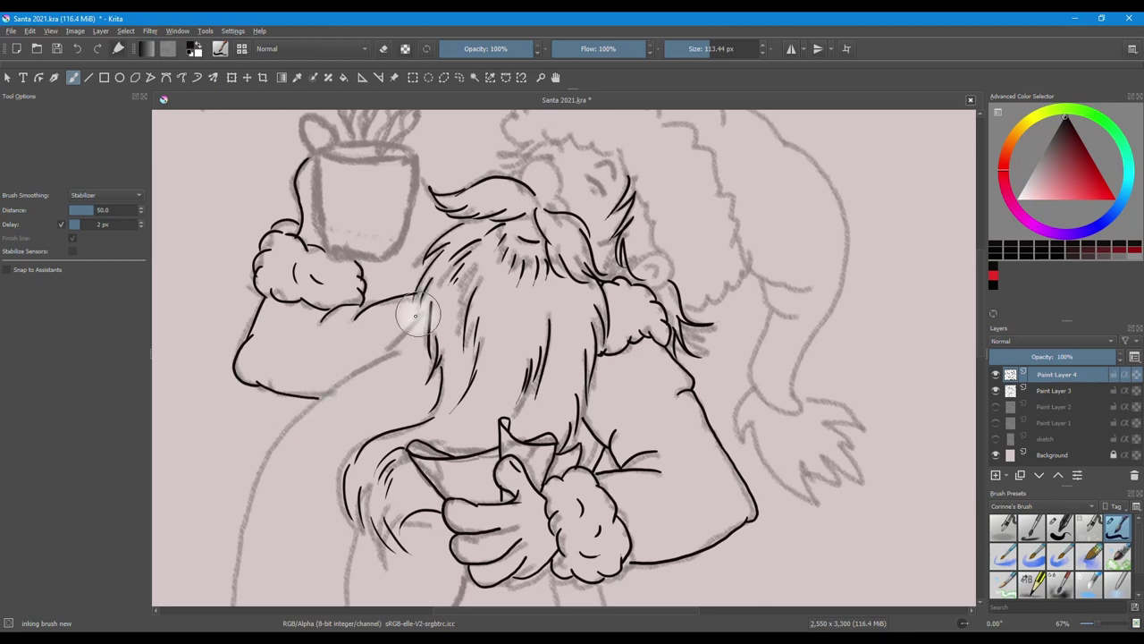
{"action": "left_click_drag", "start_coordinate": [426, 359], "coordinate": [492, 267]}
{"action": "left_click_drag", "start_coordinate": [297, 548], "coordinate": [490, 240]}
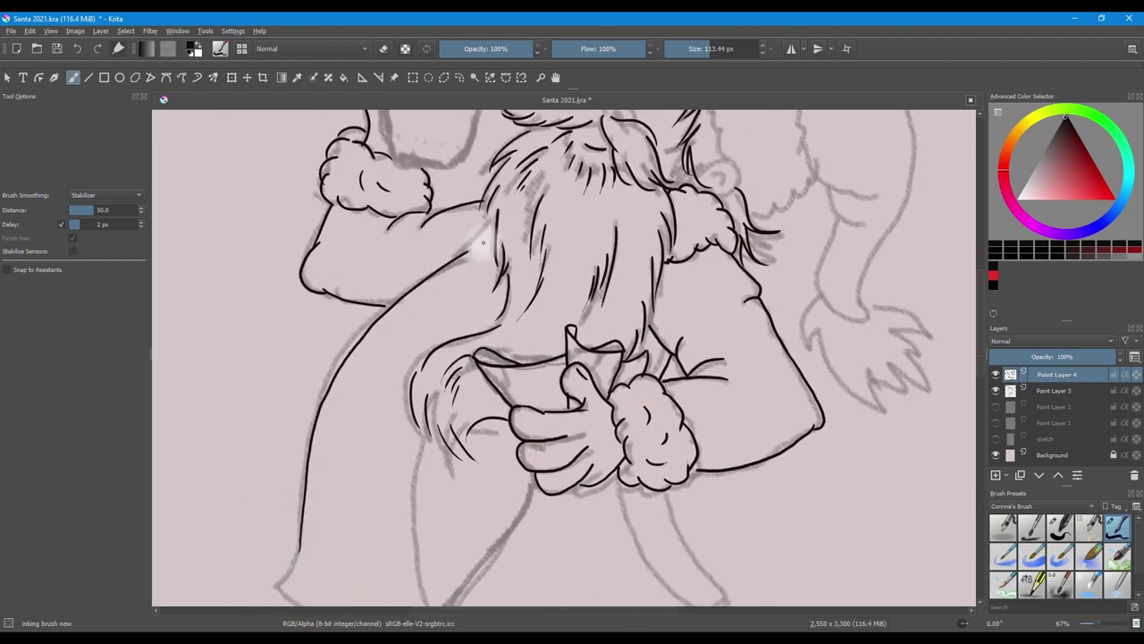
Ink the coat's flared corner, front edge and hem, and the visible boot with its fur cuff and sole
{"action": "left_click_drag", "start_coordinate": [297, 542], "coordinate": [271, 583]}
{"action": "mouse_move", "coordinate": [271, 583]}
{"action": "left_mouse_down"}
{"action": "mouse_move", "coordinate": [226, 437]}
{"action": "mouse_move", "coordinate": [209, 427]}
{"action": "mouse_move", "coordinate": [243, 452]}
{"action": "left_mouse_up"}
{"action": "left_click_drag", "start_coordinate": [369, 293], "coordinate": [372, 440]}
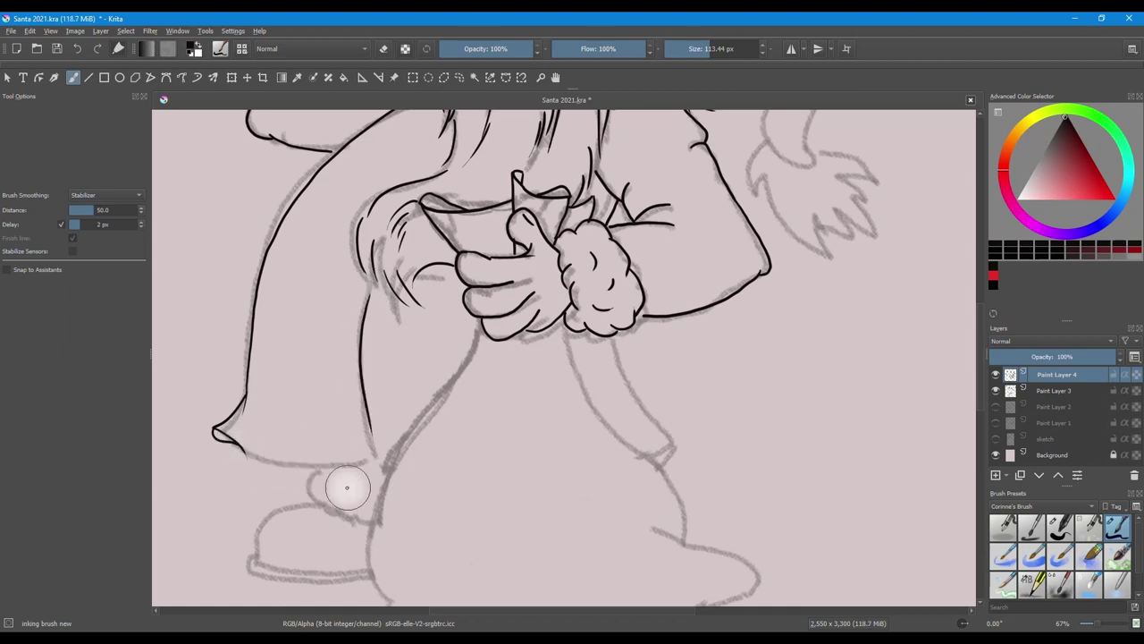
{"action": "mouse_move", "coordinate": [242, 454]}
{"action": "left_mouse_down"}
{"action": "mouse_move", "coordinate": [370, 458]}
{"action": "mouse_move", "coordinate": [364, 441]}
{"action": "mouse_move", "coordinate": [370, 461]}
{"action": "mouse_move", "coordinate": [380, 451]}
{"action": "mouse_move", "coordinate": [369, 423]}
{"action": "mouse_move", "coordinate": [376, 463]}
{"action": "mouse_move", "coordinate": [317, 501]}
{"action": "left_mouse_up"}
{"action": "mouse_move", "coordinate": [335, 505]}
{"action": "left_mouse_down"}
{"action": "mouse_move", "coordinate": [374, 518]}
{"action": "mouse_move", "coordinate": [252, 556]}
{"action": "left_mouse_up"}
{"action": "left_click_drag", "start_coordinate": [285, 521], "coordinate": [315, 524]}
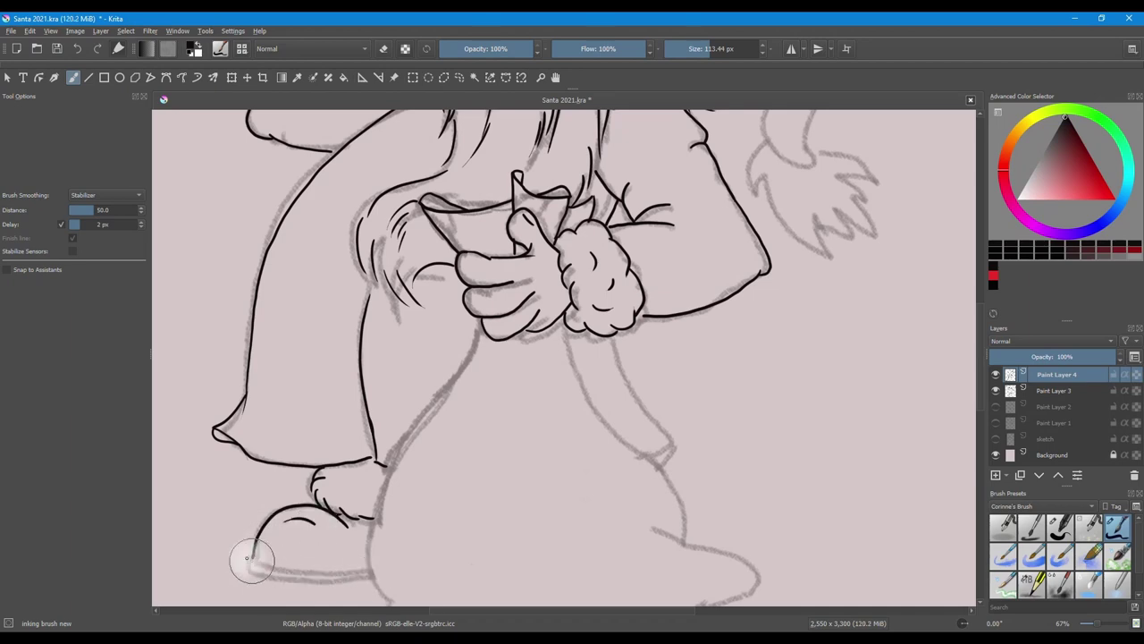
{"action": "mouse_move", "coordinate": [257, 564]}
{"action": "left_mouse_down"}
{"action": "mouse_move", "coordinate": [361, 570]}
{"action": "mouse_move", "coordinate": [285, 580]}
{"action": "mouse_move", "coordinate": [372, 578]}
{"action": "left_mouse_up"}
Ink the sack's outline from the gripping hand down its sides and around its base and protruding corner
{"action": "left_click_drag", "start_coordinate": [481, 320], "coordinate": [419, 419]}
{"action": "left_click_drag", "start_coordinate": [563, 318], "coordinate": [576, 392]}
{"action": "mouse_move", "coordinate": [468, 380]}
{"action": "left_mouse_down"}
{"action": "mouse_move", "coordinate": [398, 472]}
{"action": "mouse_move", "coordinate": [376, 570]}
{"action": "left_mouse_up"}
{"action": "left_click_drag", "start_coordinate": [566, 375], "coordinate": [635, 471]}
{"action": "left_click_drag", "start_coordinate": [627, 451], "coordinate": [690, 532]}
{"action": "left_click_drag", "start_coordinate": [591, 539], "coordinate": [589, 404]}
{"action": "left_click_drag", "start_coordinate": [377, 426], "coordinate": [675, 481]}
{"action": "left_click_drag", "start_coordinate": [663, 403], "coordinate": [751, 447]}
{"action": "left_click_drag", "start_coordinate": [663, 479], "coordinate": [754, 450]}
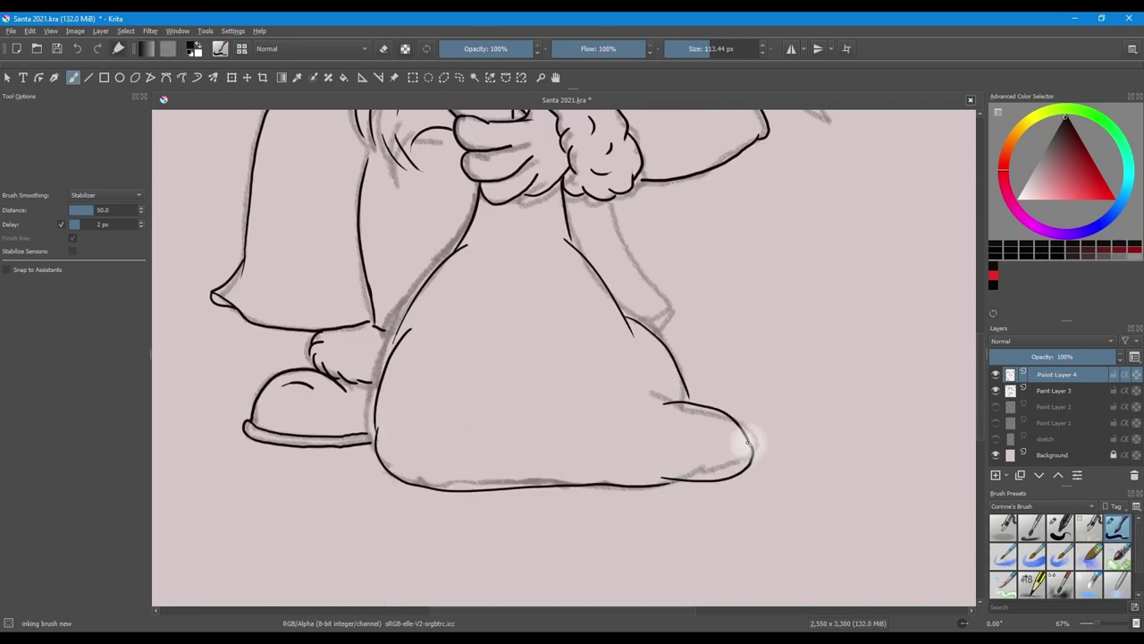
Ink a crease on the sack and the coat edge showing beside it
{"action": "mouse_move", "coordinate": [521, 334]}
{"action": "left_mouse_down"}
{"action": "mouse_move", "coordinate": [550, 377]}
{"action": "mouse_move", "coordinate": [591, 509]}
{"action": "left_mouse_up"}
{"action": "mouse_move", "coordinate": [592, 337]}
{"action": "left_mouse_down"}
{"action": "mouse_move", "coordinate": [670, 439]}
{"action": "mouse_move", "coordinate": [634, 459]}
{"action": "mouse_move", "coordinate": [669, 439]}
{"action": "left_mouse_up"}
{"action": "key", "text": "ctrl+z"}
{"action": "key", "text": "ctrl+z"}
{"action": "mouse_move", "coordinate": [593, 339]}
{"action": "left_mouse_down"}
{"action": "mouse_move", "coordinate": [666, 465]}
{"action": "mouse_move", "coordinate": [649, 454]}
{"action": "mouse_move", "coordinate": [630, 483]}
{"action": "left_mouse_up"}
Ink the face, including the nose, eyes, eyebrows and ear area beneath the hat
{"action": "scroll", "coordinate": [617, 456], "scroll_direction": "down", "scroll_amount": 2}
{"action": "scroll", "coordinate": [542, 310], "scroll_direction": "up", "scroll_amount": 1}
{"action": "left_click_drag", "start_coordinate": [543, 311], "coordinate": [498, 467]}
{"action": "mouse_move", "coordinate": [524, 288]}
{"action": "left_mouse_down"}
{"action": "mouse_move", "coordinate": [543, 291]}
{"action": "mouse_move", "coordinate": [543, 304]}
{"action": "mouse_move", "coordinate": [553, 265]}
{"action": "mouse_move", "coordinate": [593, 288]}
{"action": "left_mouse_up"}
{"action": "left_click_drag", "start_coordinate": [595, 333], "coordinate": [630, 383]}
{"action": "left_click_drag", "start_coordinate": [601, 295], "coordinate": [637, 376]}
{"action": "left_click_drag", "start_coordinate": [608, 295], "coordinate": [619, 344]}
{"action": "mouse_move", "coordinate": [626, 357]}
{"action": "left_mouse_down"}
{"action": "mouse_move", "coordinate": [647, 384]}
{"action": "mouse_move", "coordinate": [680, 366]}
{"action": "left_mouse_up"}
Ink the hat's fluffy fur trim, its drooping cone with folds, and the hanging tassel
{"action": "mouse_move", "coordinate": [542, 256]}
{"action": "left_mouse_down"}
{"action": "mouse_move", "coordinate": [593, 273]}
{"action": "mouse_move", "coordinate": [507, 255]}
{"action": "mouse_move", "coordinate": [556, 194]}
{"action": "mouse_move", "coordinate": [553, 221]}
{"action": "mouse_move", "coordinate": [592, 215]}
{"action": "mouse_move", "coordinate": [669, 294]}
{"action": "mouse_move", "coordinate": [670, 353]}
{"action": "mouse_move", "coordinate": [679, 328]}
{"action": "mouse_move", "coordinate": [648, 299]}
{"action": "left_mouse_up"}
{"action": "mouse_move", "coordinate": [594, 220]}
{"action": "left_mouse_down"}
{"action": "mouse_move", "coordinate": [623, 206]}
{"action": "mouse_move", "coordinate": [674, 246]}
{"action": "left_mouse_up"}
{"action": "mouse_move", "coordinate": [672, 231]}
{"action": "left_mouse_down"}
{"action": "mouse_move", "coordinate": [689, 230]}
{"action": "mouse_move", "coordinate": [722, 439]}
{"action": "left_mouse_up"}
{"action": "mouse_move", "coordinate": [690, 349]}
{"action": "left_mouse_down"}
{"action": "mouse_move", "coordinate": [735, 357]}
{"action": "mouse_move", "coordinate": [749, 390]}
{"action": "left_mouse_up"}
{"action": "left_click_drag", "start_coordinate": [753, 381], "coordinate": [743, 448]}
{"action": "mouse_move", "coordinate": [708, 394]}
{"action": "left_mouse_down"}
{"action": "mouse_move", "coordinate": [726, 447]}
{"action": "mouse_move", "coordinate": [715, 487]}
{"action": "left_mouse_up"}
{"action": "mouse_move", "coordinate": [710, 460]}
{"action": "left_mouse_down"}
{"action": "mouse_move", "coordinate": [729, 499]}
{"action": "mouse_move", "coordinate": [776, 470]}
{"action": "left_mouse_up"}
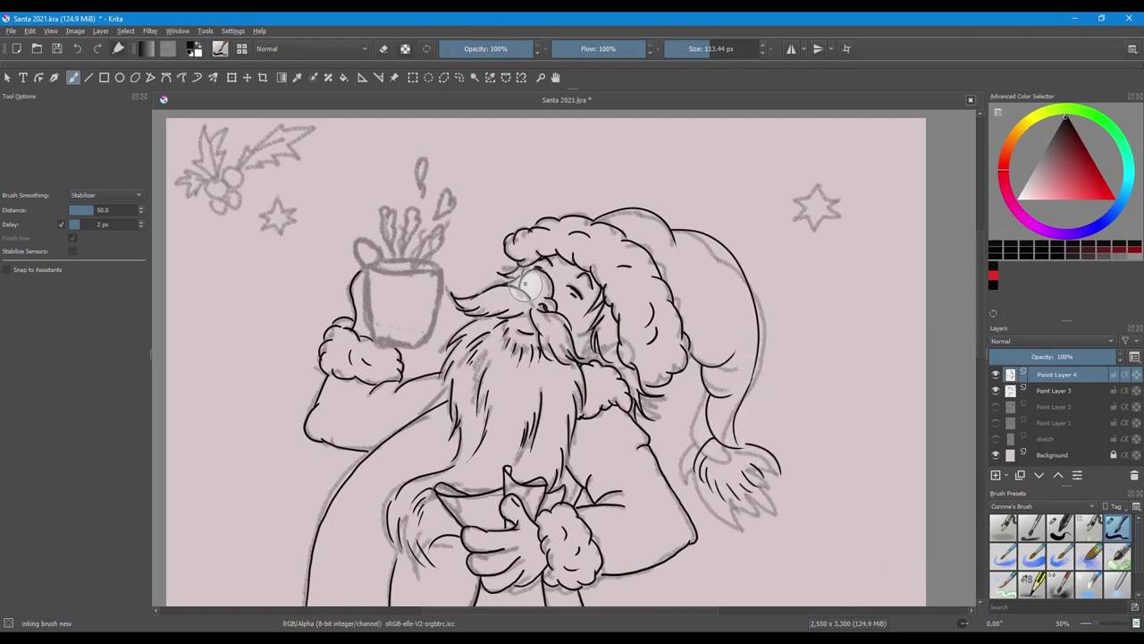
Ink the steam above the mug and trace the mug's oval rim with the Bezier Curve tool
{"action": "mouse_move", "coordinate": [394, 263]}
{"action": "left_mouse_down"}
{"action": "mouse_move", "coordinate": [385, 217]}
{"action": "mouse_move", "coordinate": [413, 223]}
{"action": "left_mouse_up"}
{"action": "mouse_move", "coordinate": [424, 265]}
{"action": "left_mouse_down"}
{"action": "mouse_move", "coordinate": [433, 225]}
{"action": "mouse_move", "coordinate": [459, 192]}
{"action": "left_mouse_up"}
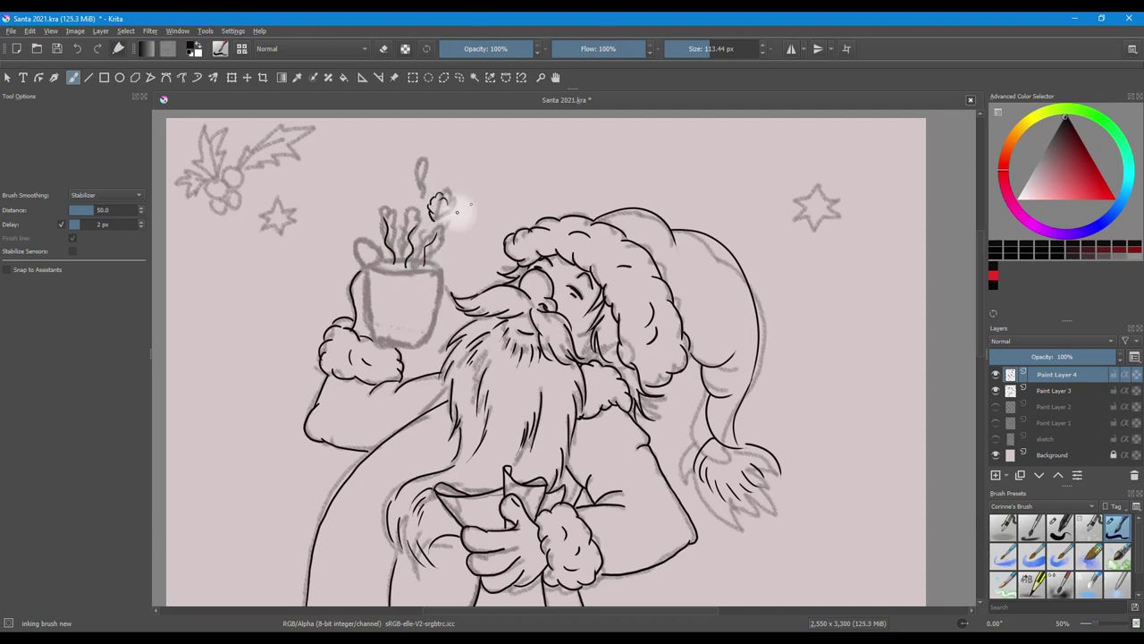
{"action": "left_click", "coordinate": [677, 49]}
{"action": "left_click", "coordinate": [166, 77]}
{"action": "left_click", "coordinate": [363, 268]}
{"action": "key", "text": "Return"}
{"action": "left_click", "coordinate": [362, 268]}
{"action": "mouse_move", "coordinate": [438, 268]}
{"action": "left_mouse_down"}
{"action": "mouse_move", "coordinate": [459, 284]}
{"action": "mouse_move", "coordinate": [432, 255]}
{"action": "left_mouse_up"}
{"action": "key", "text": "Return"}
Trace the mug's sides and rounded base as a curve and return to the freehand brush
{"action": "left_click", "coordinate": [363, 269]}
{"action": "left_click", "coordinate": [374, 343]}
{"action": "left_click", "coordinate": [420, 348]}
{"action": "key", "text": "Return"}
{"action": "left_click", "coordinate": [73, 77]}
{"action": "left_click", "coordinate": [701, 50]}
{"action": "left_click", "coordinate": [700, 48]}
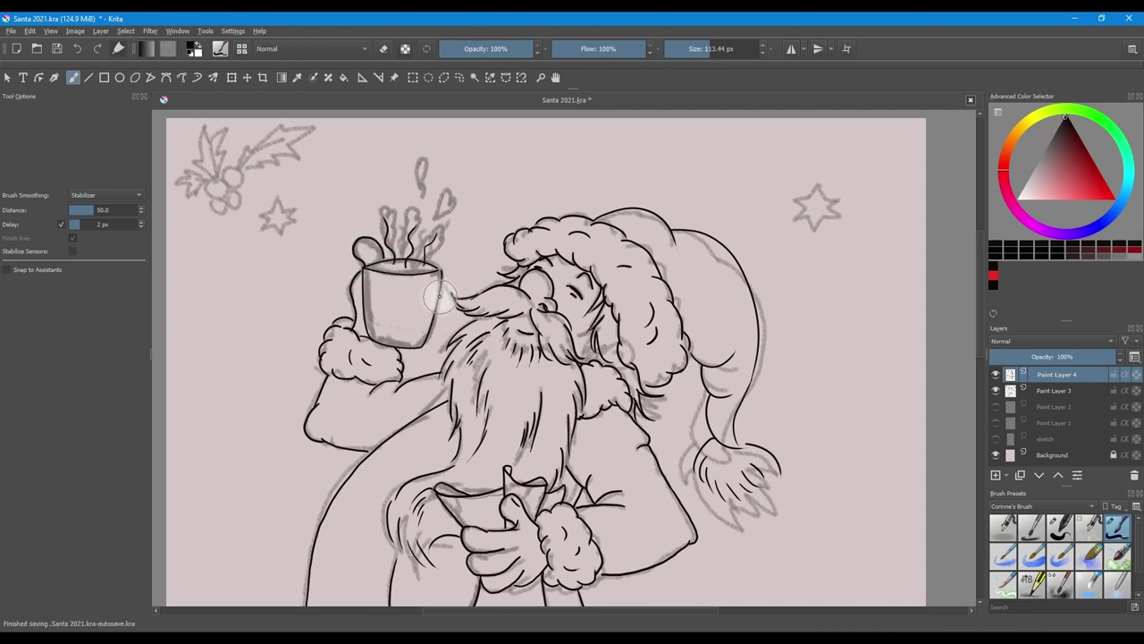
Hide Paint Layer 3 and mirror the canvas view to check the inked figure
{"action": "left_click", "coordinate": [995, 391]}
{"action": "key", "text": "minus"}
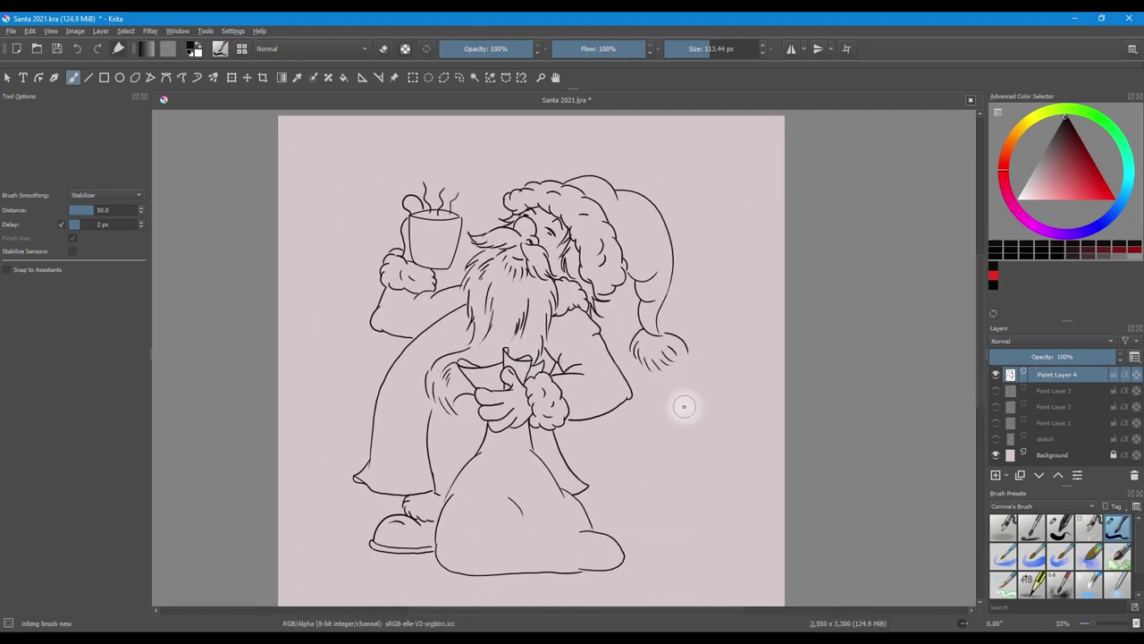
{"action": "key", "text": "m"}
Erase the protruding front end of the hat's fur trim and redraw its fluffy outline closer to the forehead
{"action": "left_click", "coordinate": [383, 48]}
{"action": "key", "text": "e"}
{"action": "key", "text": "e"}
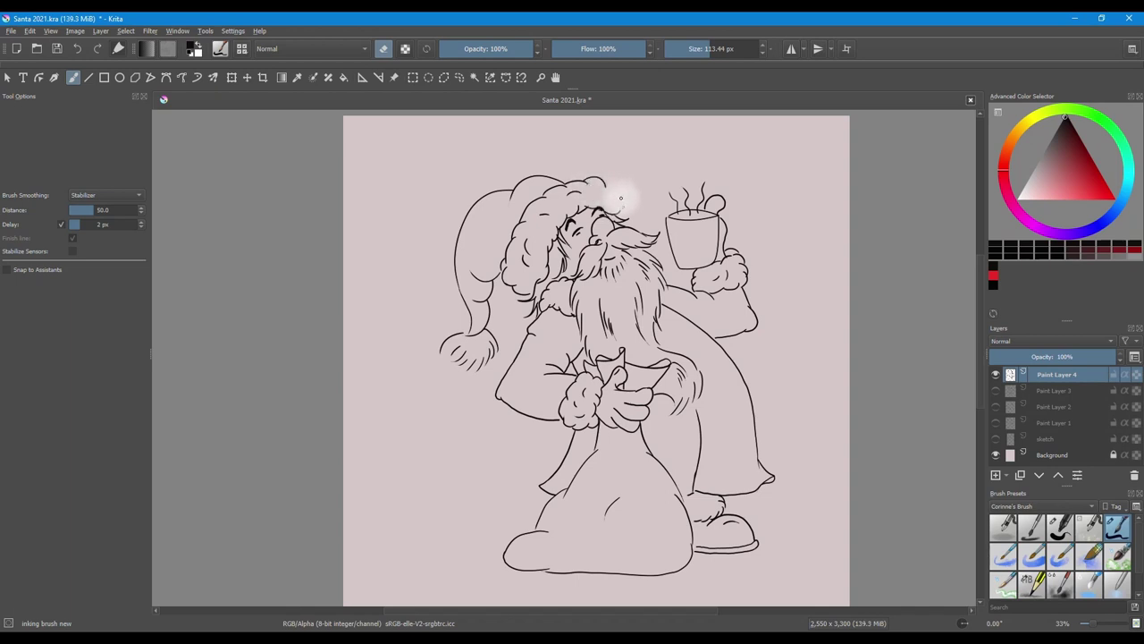
{"action": "left_click", "coordinate": [383, 48]}
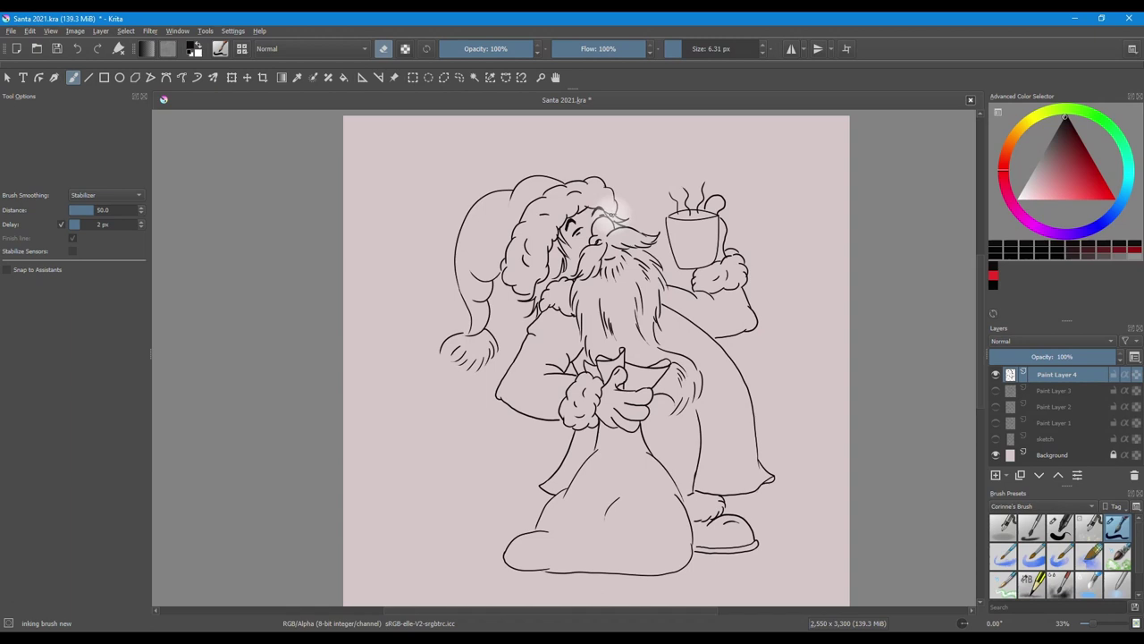
{"action": "left_click", "coordinate": [384, 48]}
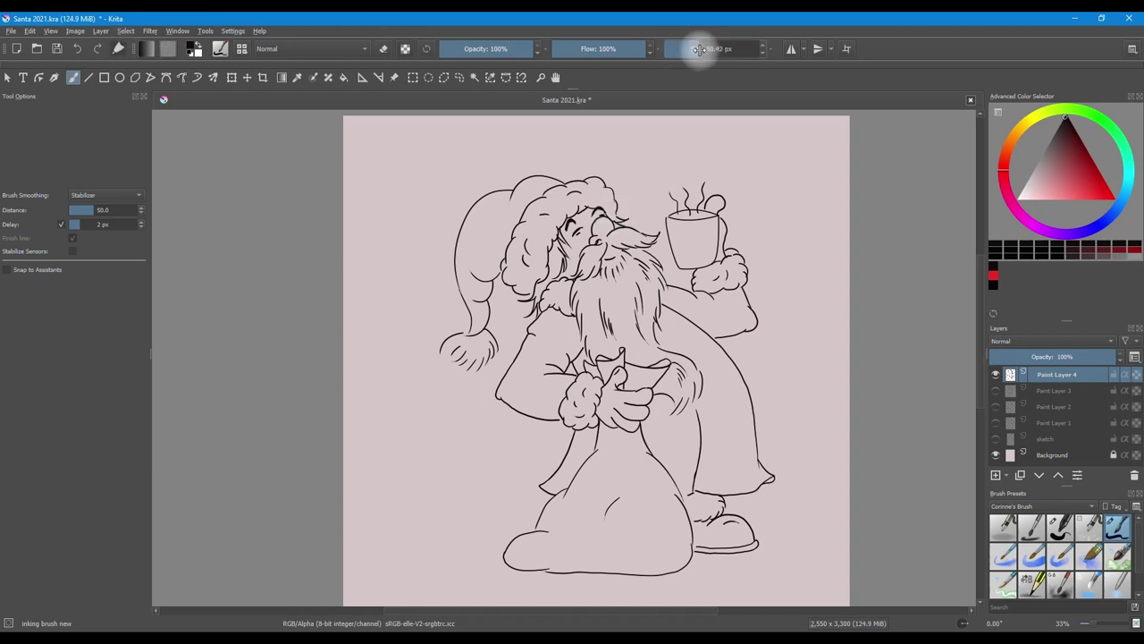
Clean up the lower edge of the hat's fur trim above the eyebrows and mirror the view to check it
{"action": "key", "text": "e"}
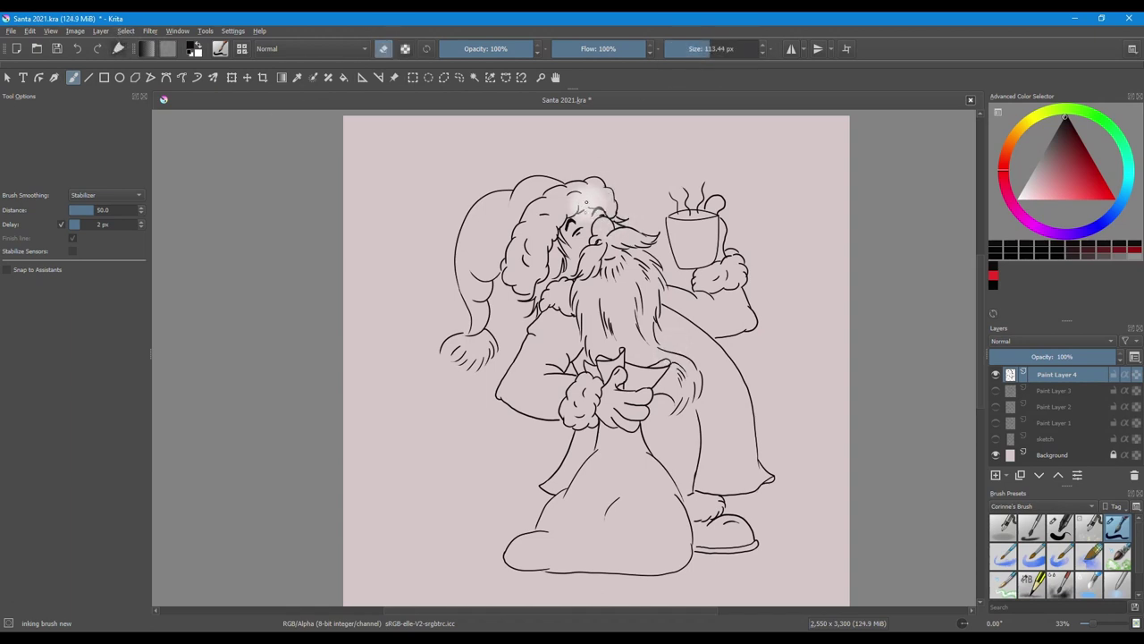
{"action": "key", "text": "e"}
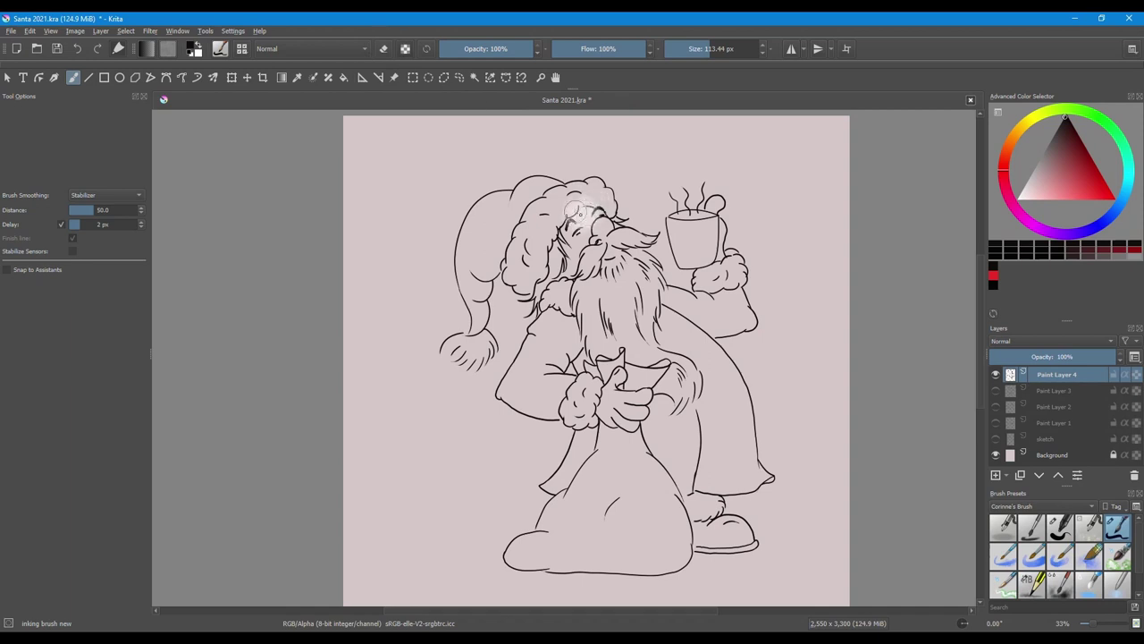
{"action": "key", "text": "e"}
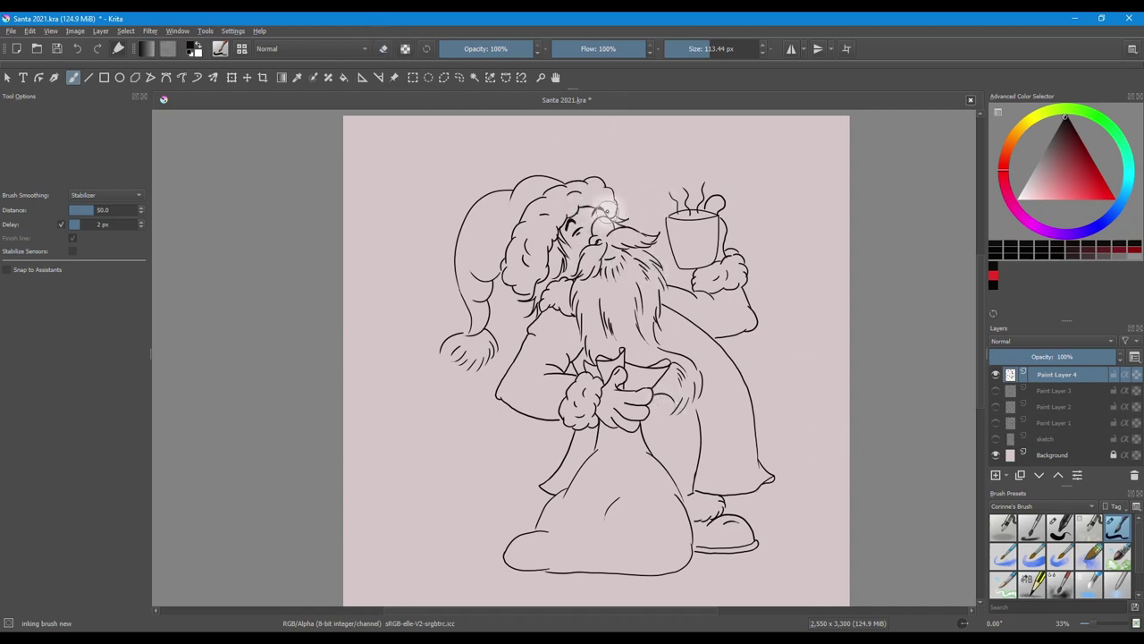
{"action": "key", "text": "m"}
{"action": "key", "text": "m"}
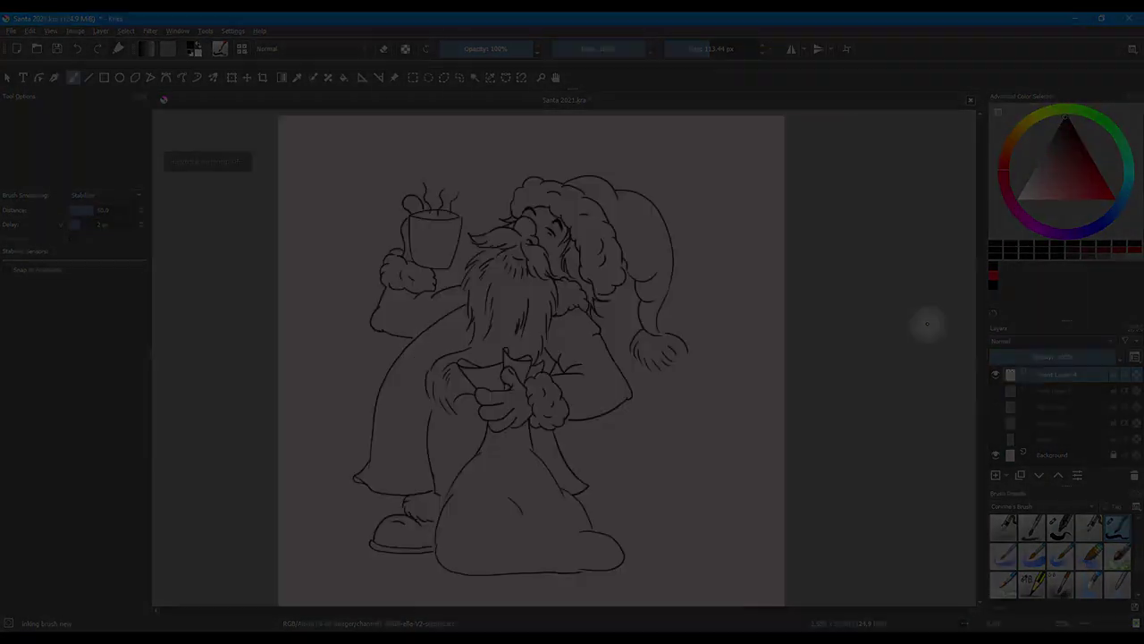